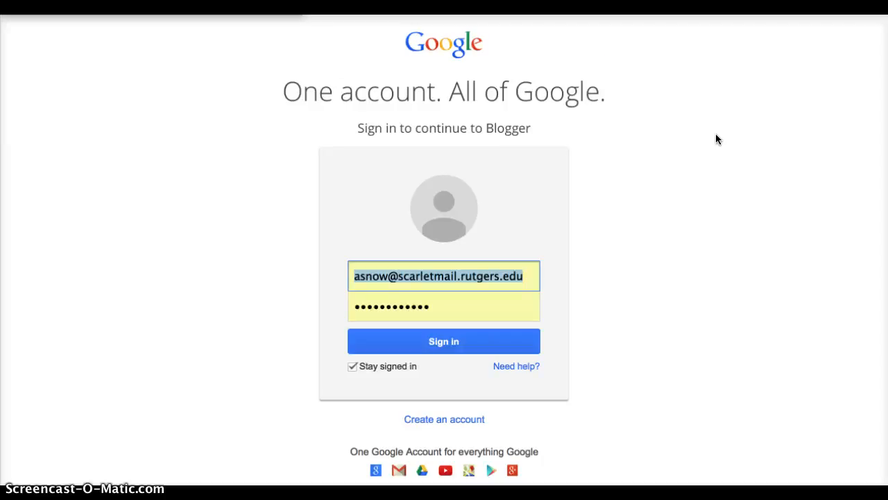
Step: Sign in to Blogger with the Google account details already filled in on the sign-in page
{"action": "left_click", "coordinate": [619, 83]}
{"action": "left_click", "coordinate": [448, 345]}
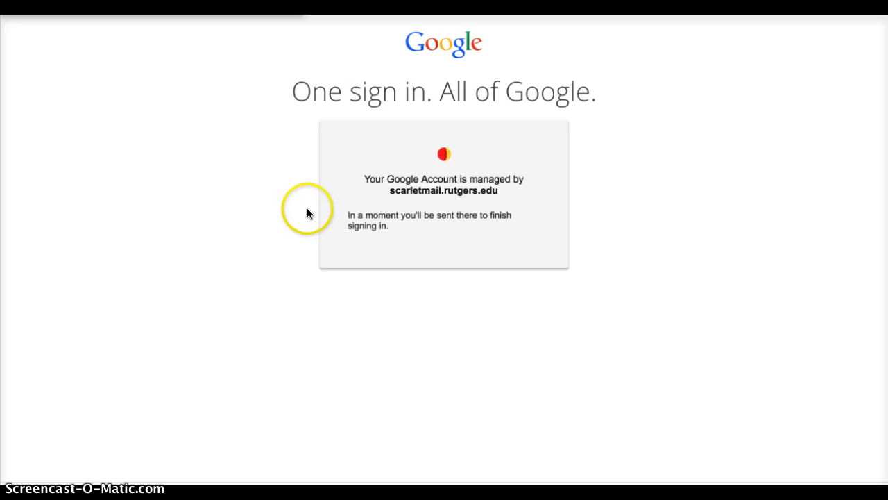
{"action": "left_click", "coordinate": [311, 268]}
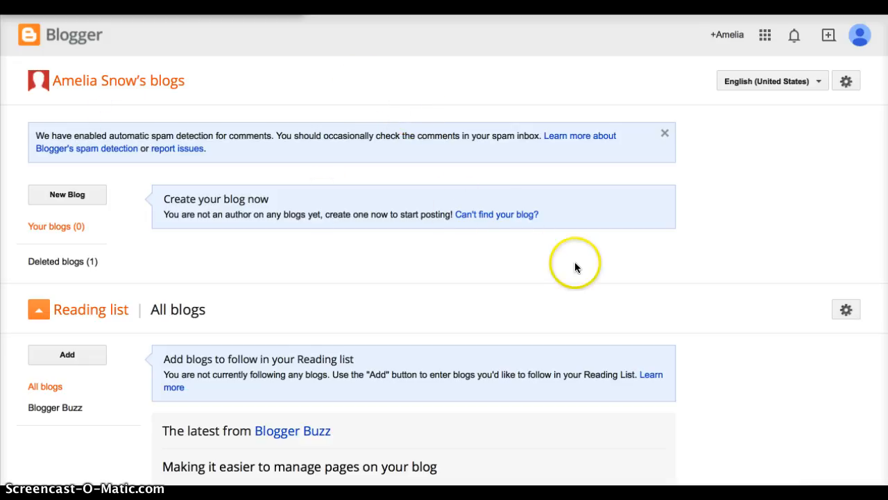
Step: Start a new blog and enter "Technology in the Classroom" as its title
{"action": "scroll", "coordinate": [575, 267], "scroll_direction": "down", "scroll_amount": 1}
{"action": "scroll", "coordinate": [575, 267], "scroll_direction": "up", "scroll_amount": 1}
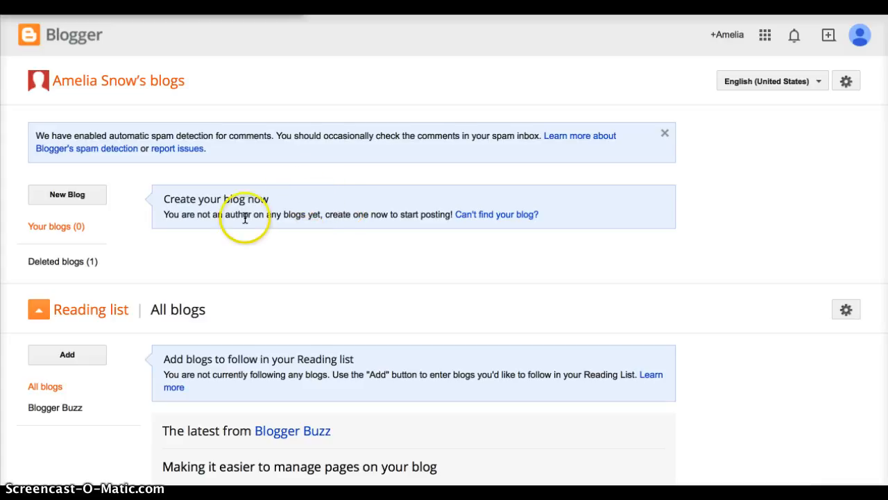
{"action": "left_click", "coordinate": [81, 198]}
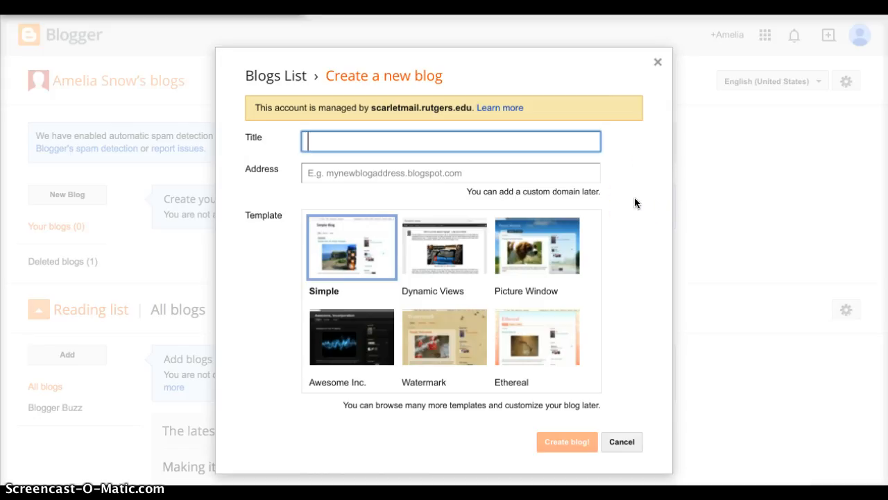
{"action": "type", "text": "Technology in the "}
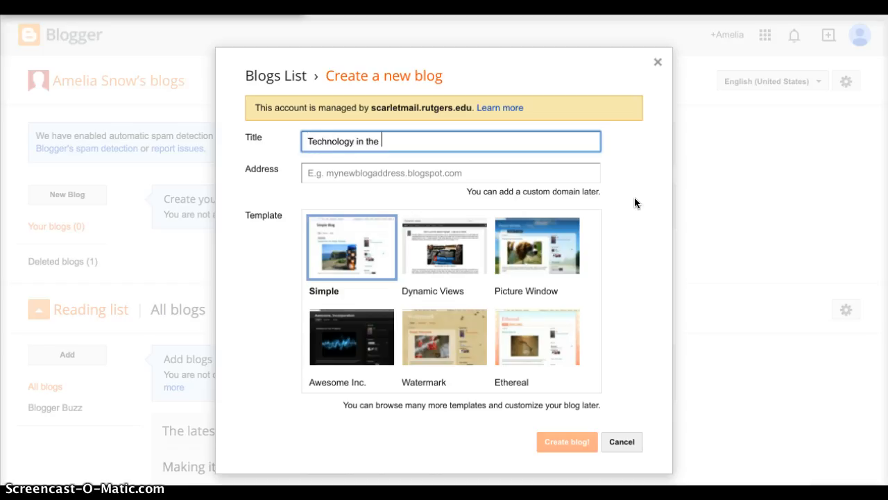
{"action": "type", "text": "Classroom"}
Step: Set the blog address to the teacher's title and surname followed by "technology", with the blogspot.com ending
{"action": "left_click", "coordinate": [460, 173]}
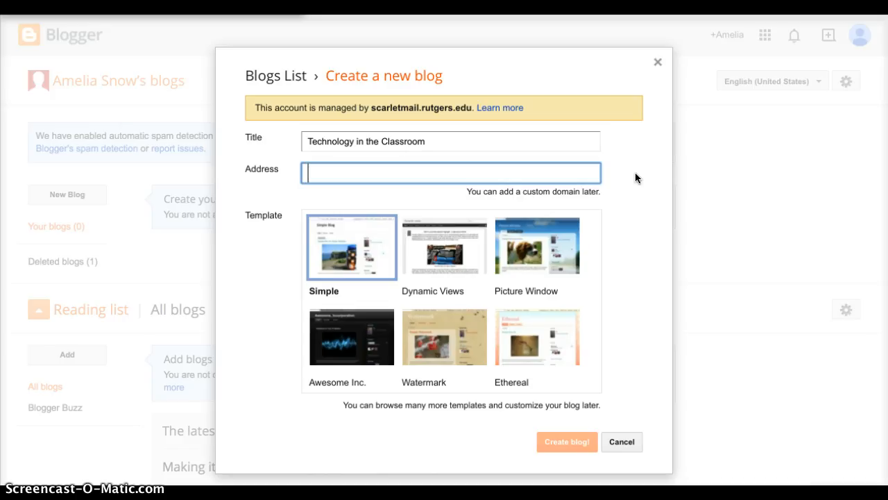
{"action": "type", "text": "ms"}
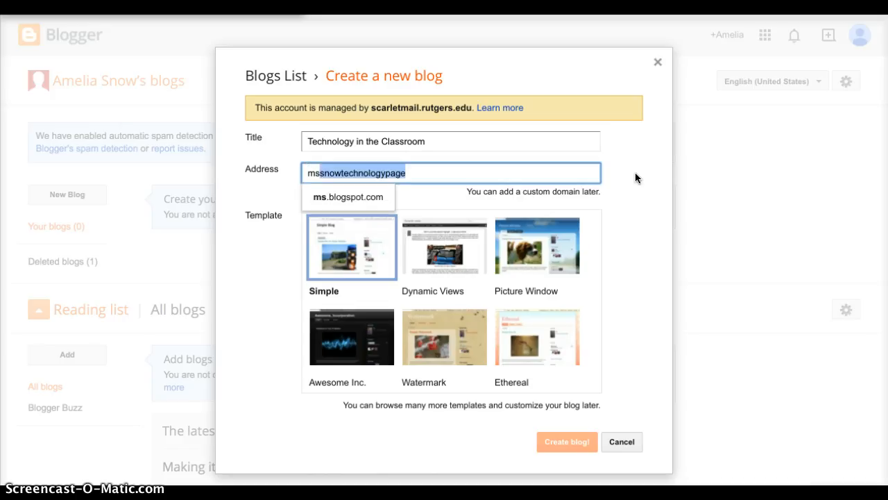
{"action": "type", "text": "snowtechnoogy"}
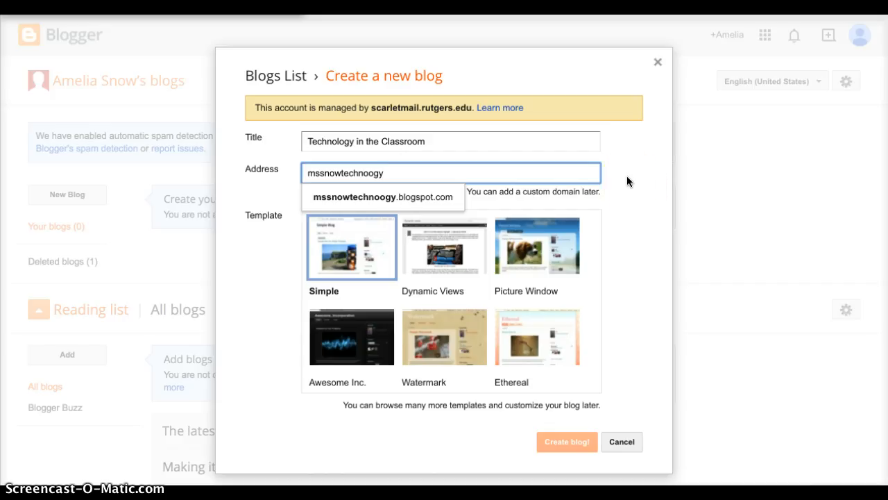
{"action": "left_click", "coordinate": [369, 172]}
{"action": "type", "text": "l"}
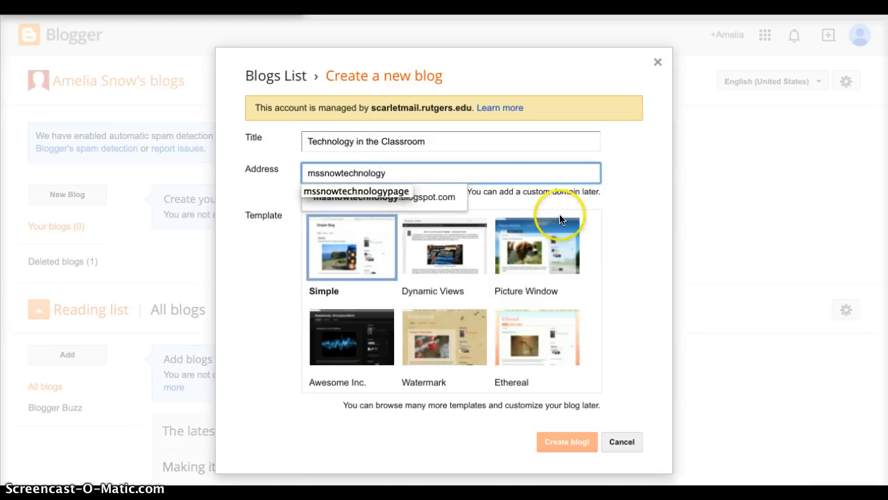
{"action": "left_click", "coordinate": [611, 185]}
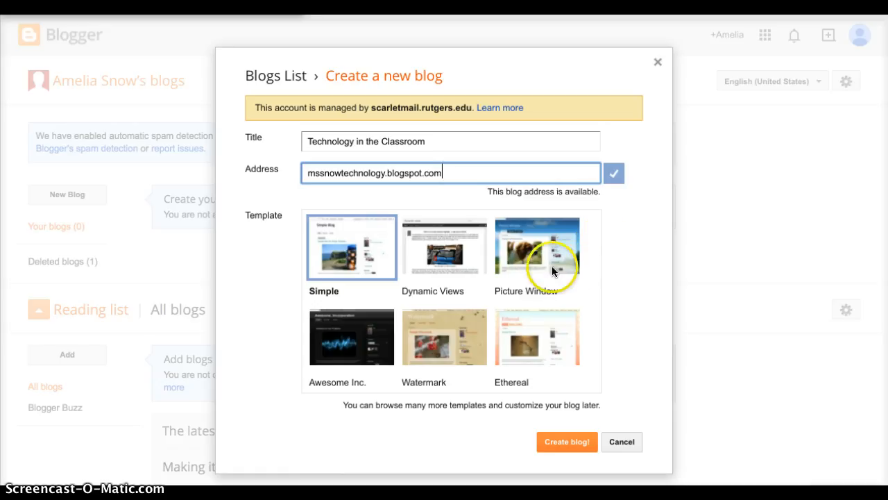
Step: Look through the available templates, choose Picture Window and create the blog
{"action": "scroll", "coordinate": [479, 312], "scroll_direction": "down", "scroll_amount": 3}
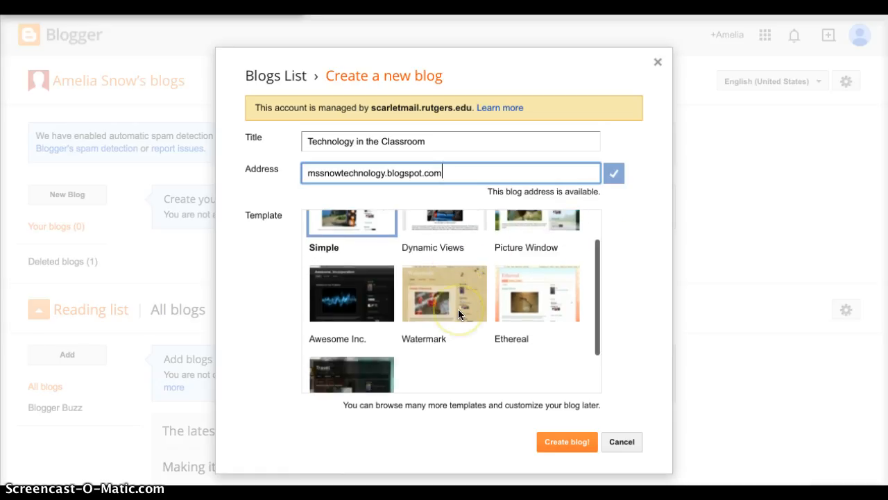
{"action": "scroll", "coordinate": [438, 332], "scroll_direction": "up", "scroll_amount": 4}
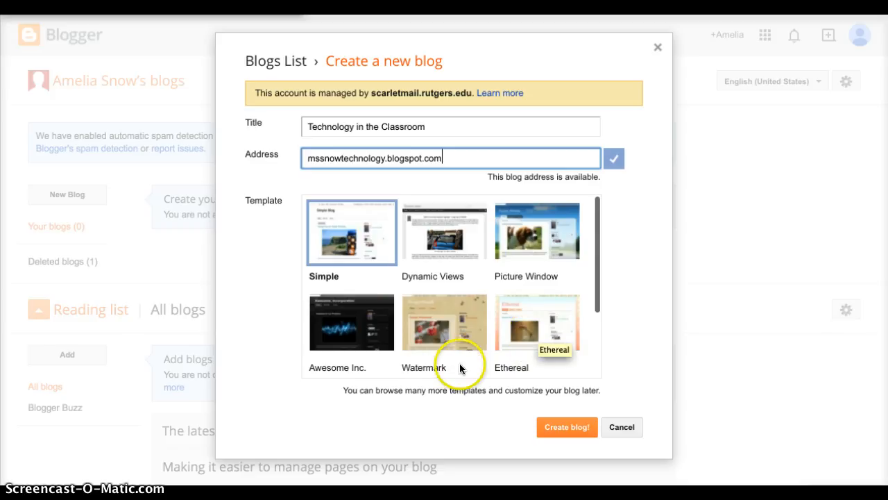
{"action": "scroll", "coordinate": [434, 255], "scroll_direction": "down", "scroll_amount": 1}
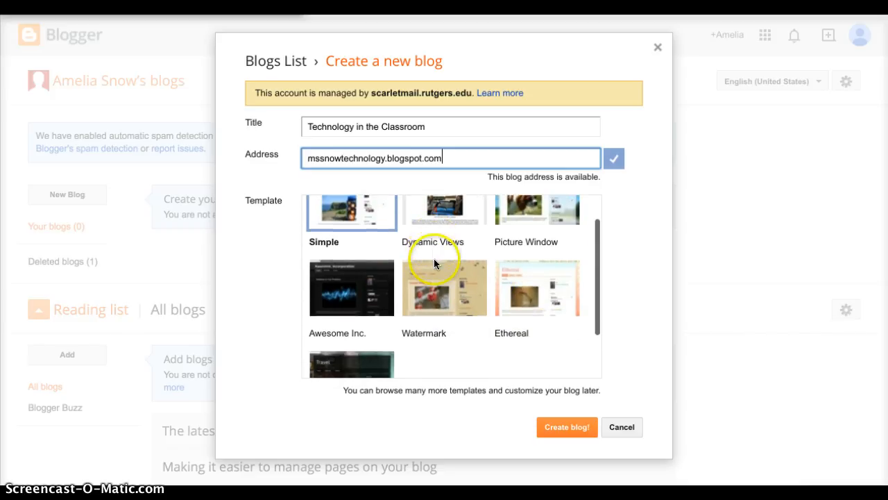
{"action": "scroll", "coordinate": [464, 344], "scroll_direction": "down", "scroll_amount": 1}
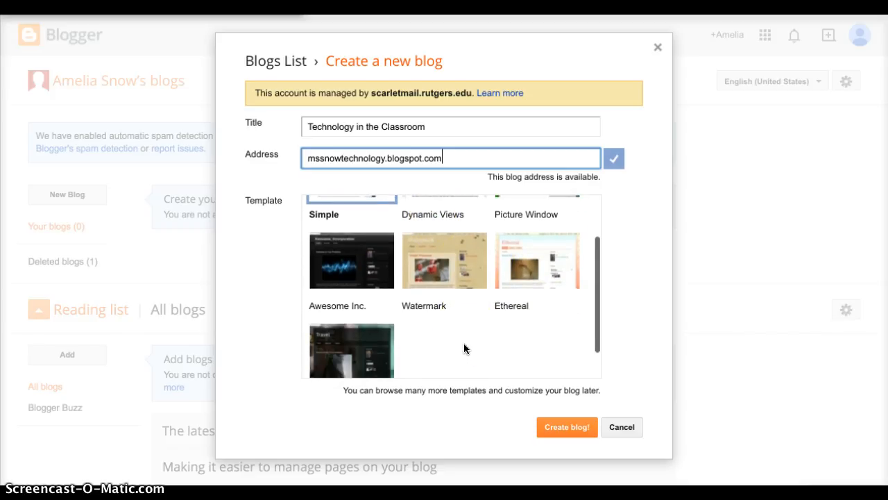
{"action": "scroll", "coordinate": [464, 344], "scroll_direction": "up", "scroll_amount": 1}
{"action": "scroll", "coordinate": [464, 343], "scroll_direction": "up", "scroll_amount": 1}
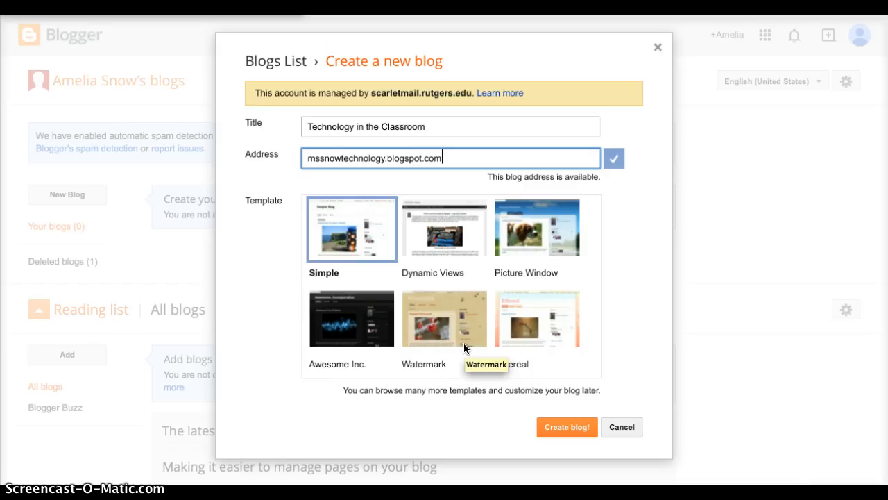
{"action": "left_click", "coordinate": [541, 233]}
{"action": "left_click", "coordinate": [580, 429]}
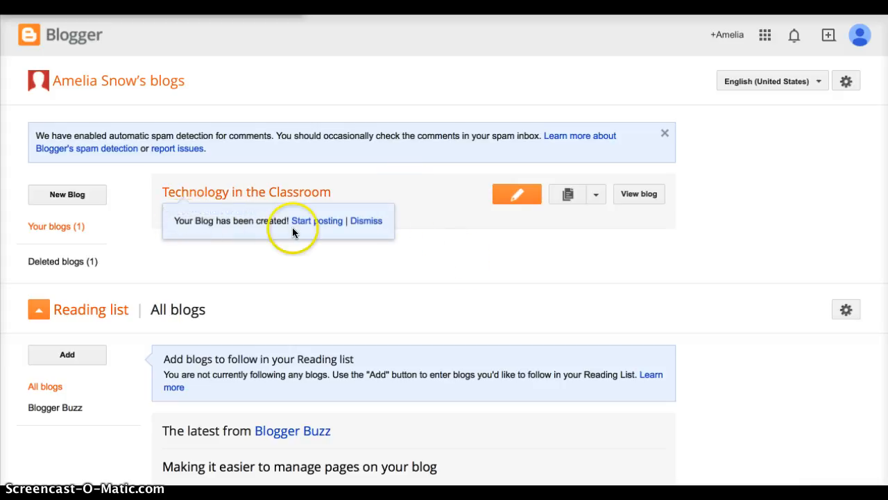
Step: Start a new post in the Technology in the Classroom blog and title it "Enter Your Title Here"
{"action": "left_click", "coordinate": [449, 257]}
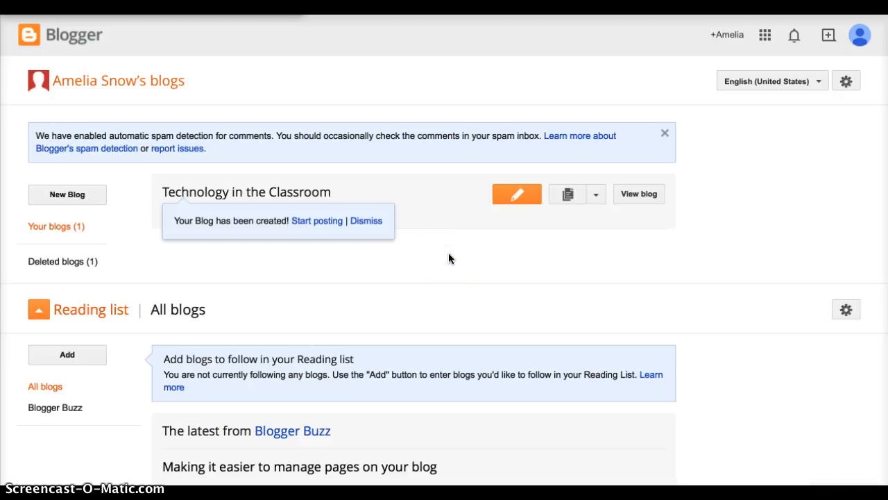
{"action": "left_click", "coordinate": [524, 200]}
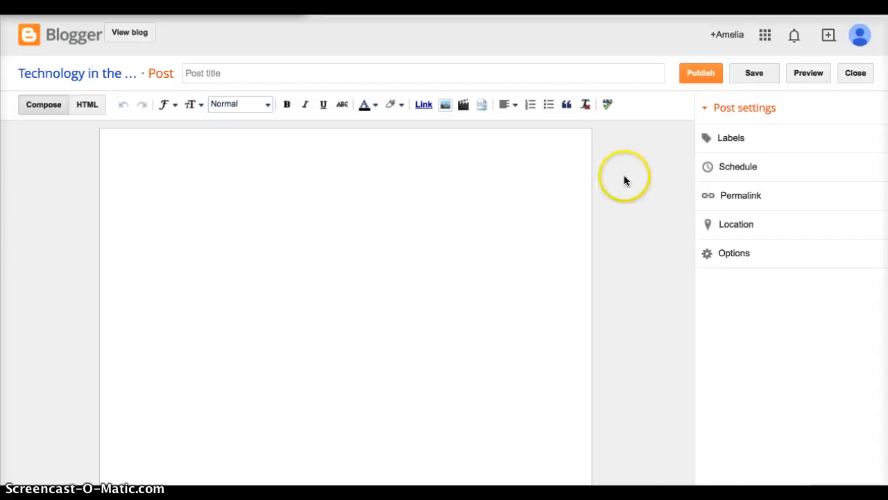
{"action": "left_click", "coordinate": [242, 66]}
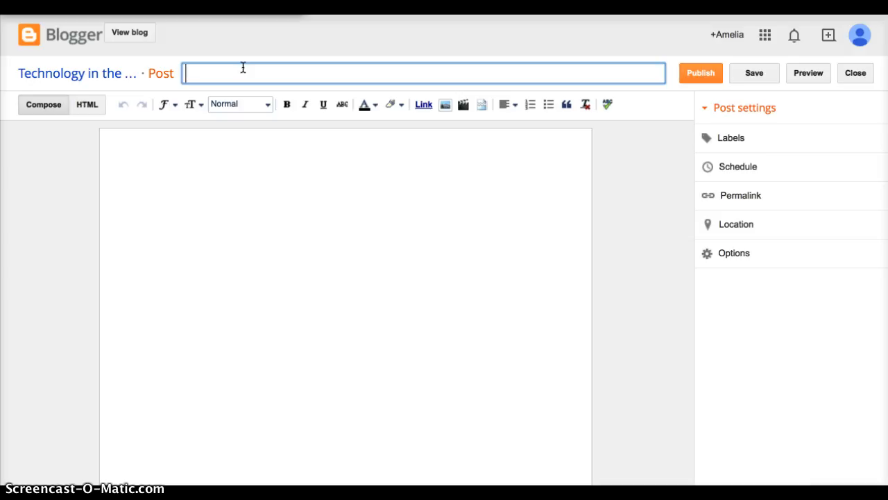
{"action": "type", "text": "Enter Your Title Here"}
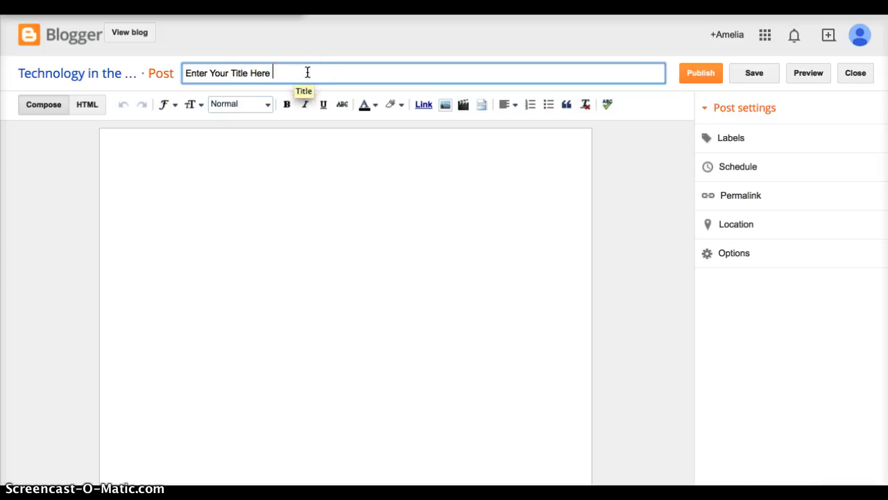
Step: Write "This is an introduction to blogging!" in the body of the post
{"action": "left_click", "coordinate": [316, 202]}
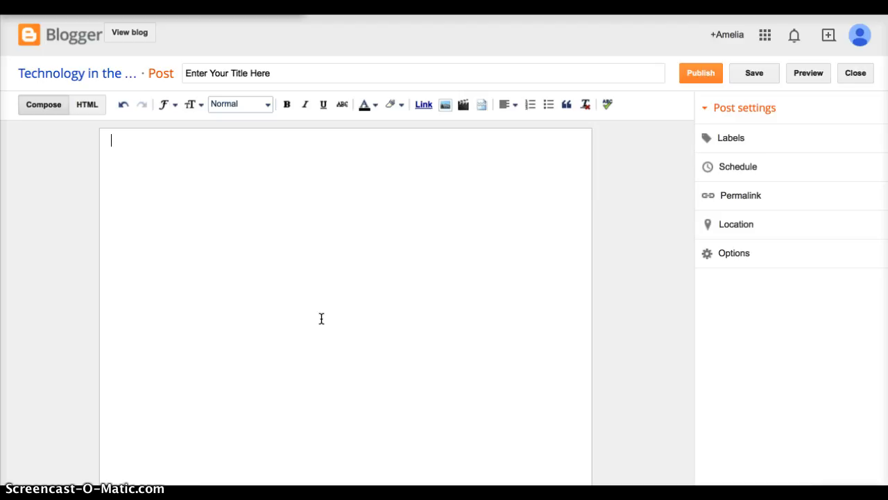
{"action": "type", "text": "This is an introduction to bloggin"}
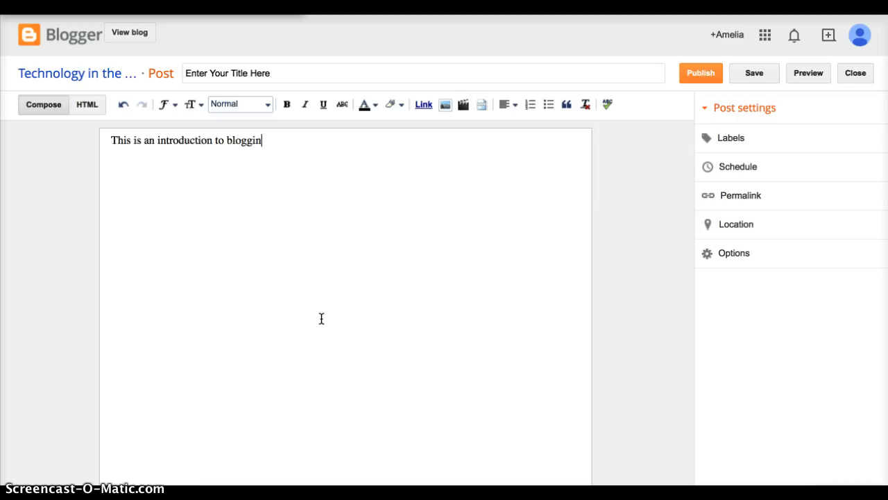
{"action": "type", "text": "g!"}
Step: Try bold, italic and underline on the whole body sentence and remove each of these styles again
{"action": "triple_click", "coordinate": [201, 140]}
{"action": "left_click", "coordinate": [288, 105]}
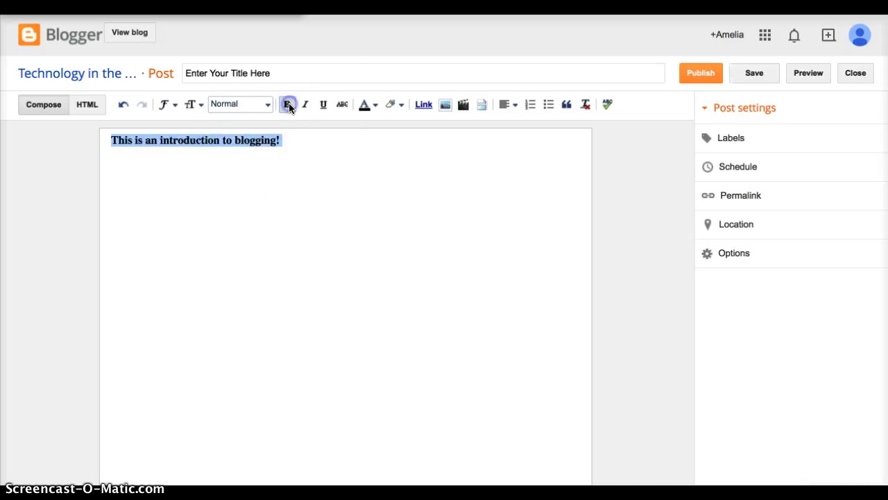
{"action": "left_click", "coordinate": [305, 105]}
{"action": "left_click", "coordinate": [322, 105]}
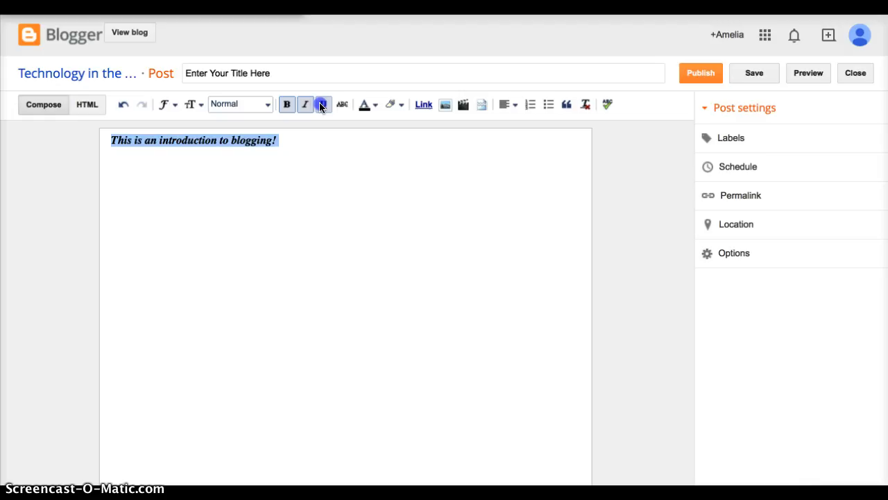
{"action": "left_click", "coordinate": [322, 105]}
{"action": "left_click", "coordinate": [303, 105]}
{"action": "left_click", "coordinate": [287, 106]}
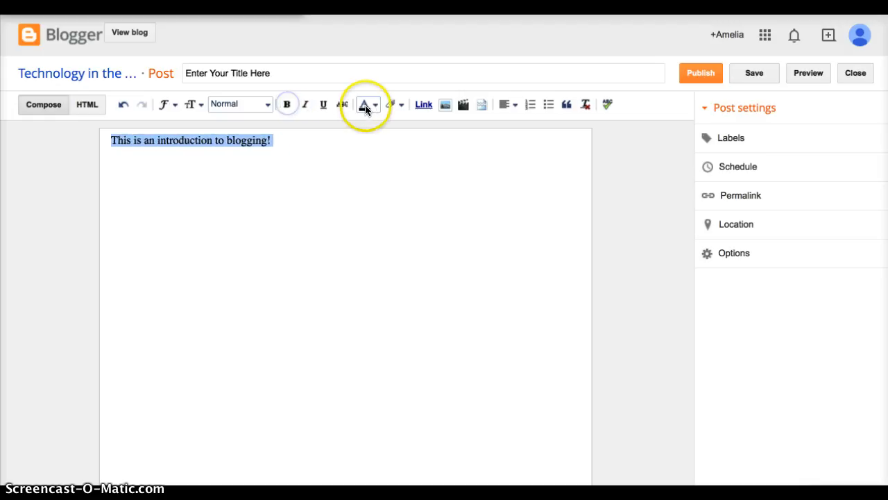
Step: Format the selected body sentence with dark orange text, the Largest size and the Arial font
{"action": "left_click", "coordinate": [368, 105]}
{"action": "left_click", "coordinate": [375, 217]}
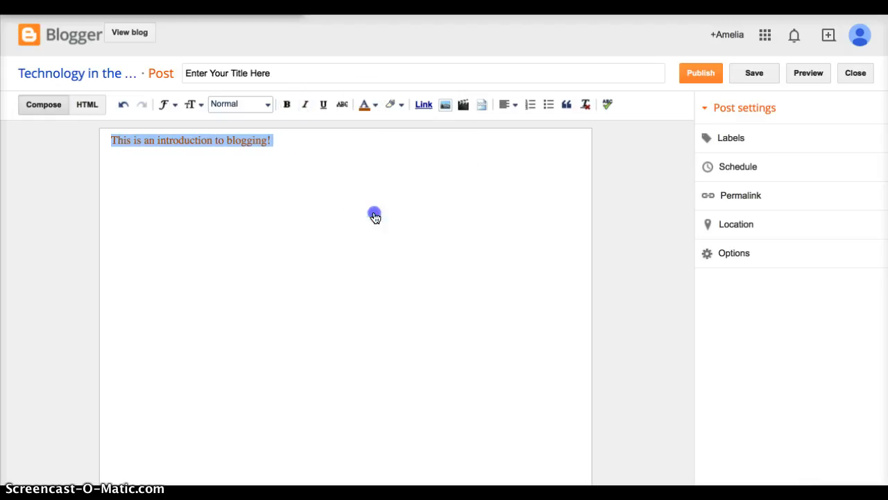
{"action": "left_click", "coordinate": [194, 104]}
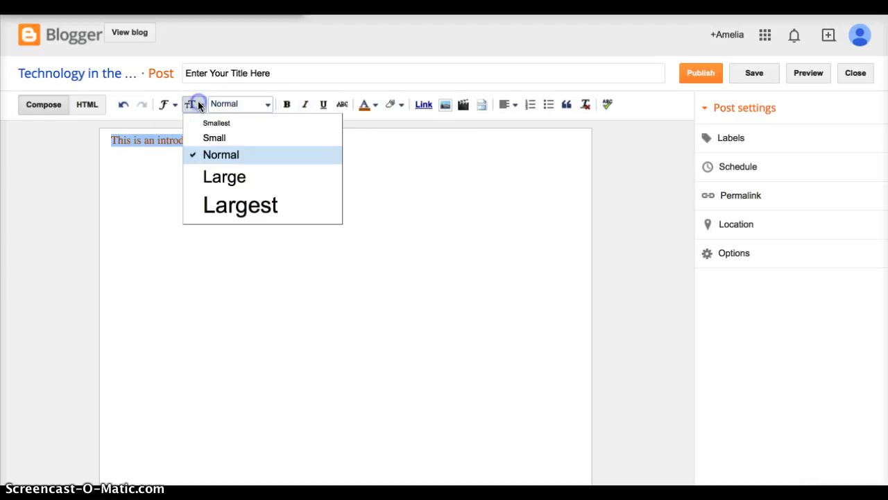
{"action": "left_click", "coordinate": [236, 200]}
{"action": "left_click", "coordinate": [173, 107]}
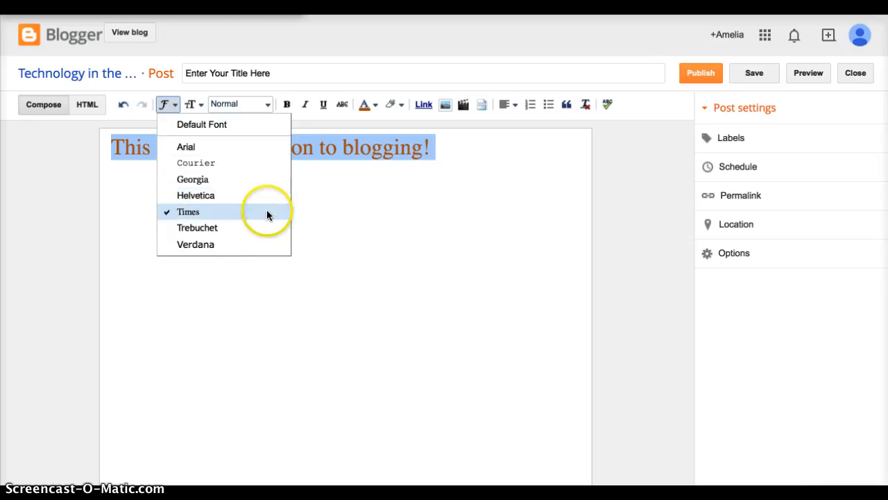
{"action": "left_click", "coordinate": [255, 148]}
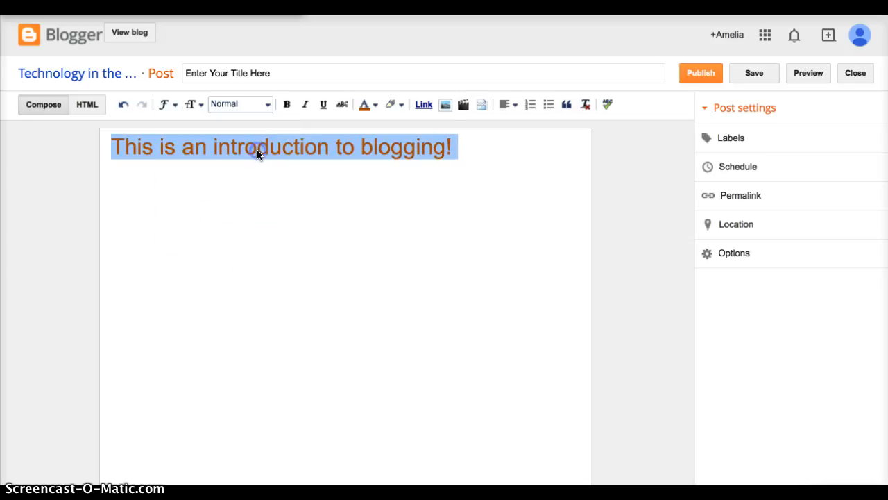
{"action": "left_click", "coordinate": [463, 154]}
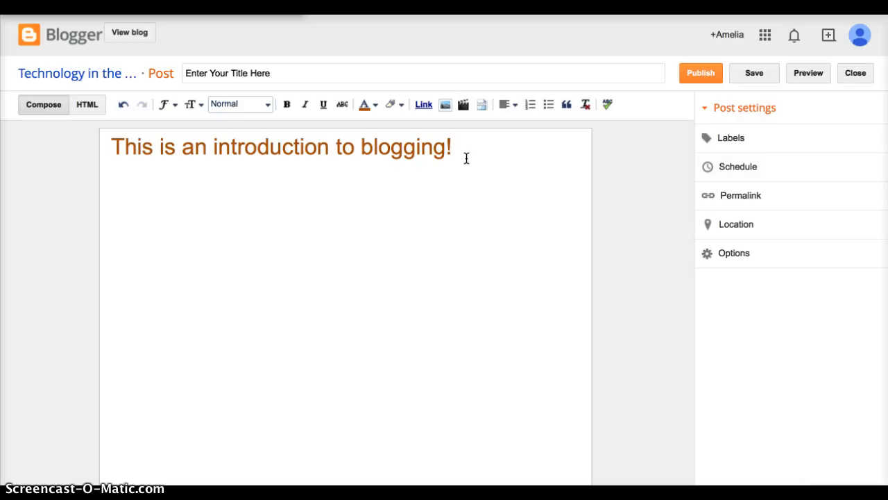
Step: Start a link after the sentence "This is an introduction to blogging!" and point it to the web address rutgers.edu
{"action": "left_click", "coordinate": [464, 146]}
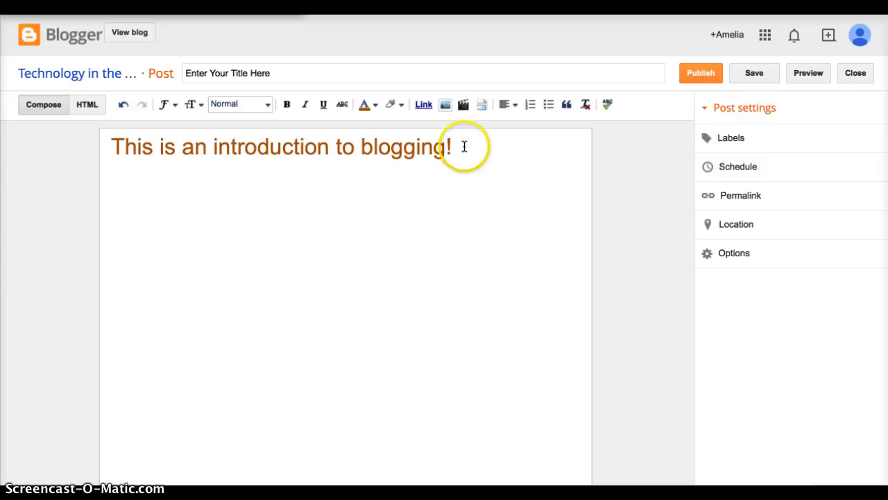
{"action": "left_click", "coordinate": [475, 147]}
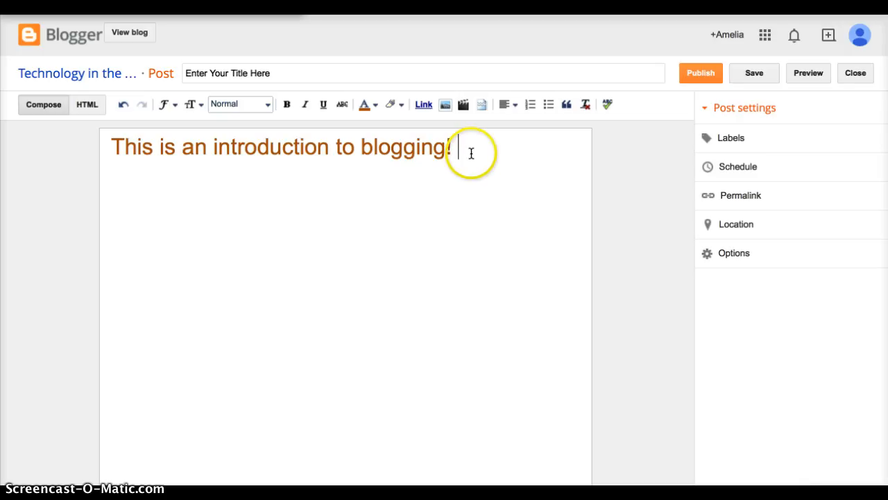
{"action": "left_click", "coordinate": [471, 154]}
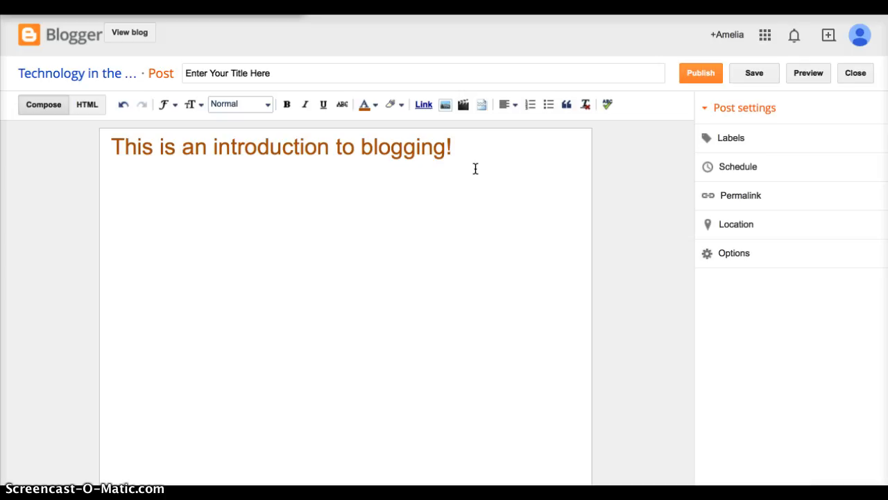
{"action": "left_click", "coordinate": [424, 106]}
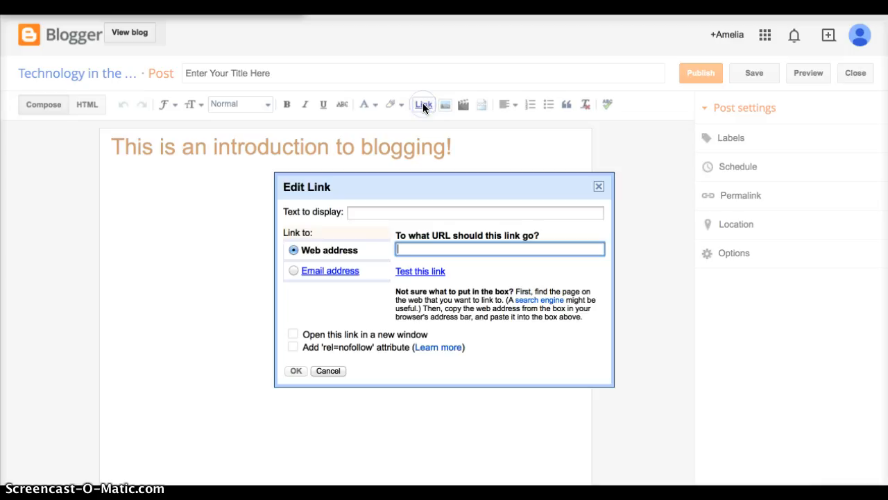
{"action": "left_click", "coordinate": [372, 212]}
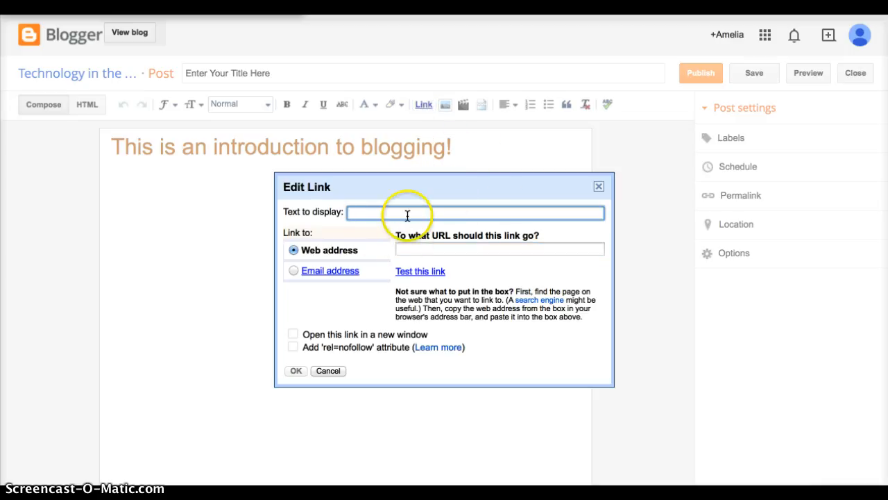
{"action": "left_click", "coordinate": [435, 251]}
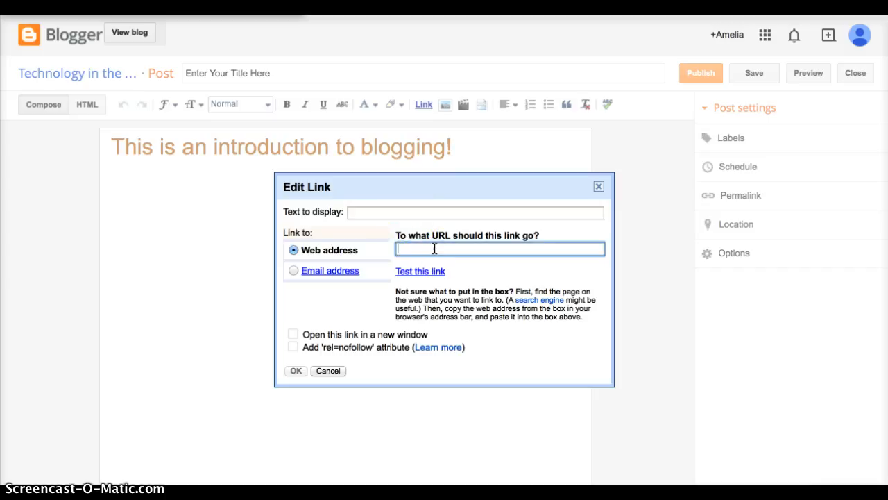
{"action": "type", "text": "rutg"}
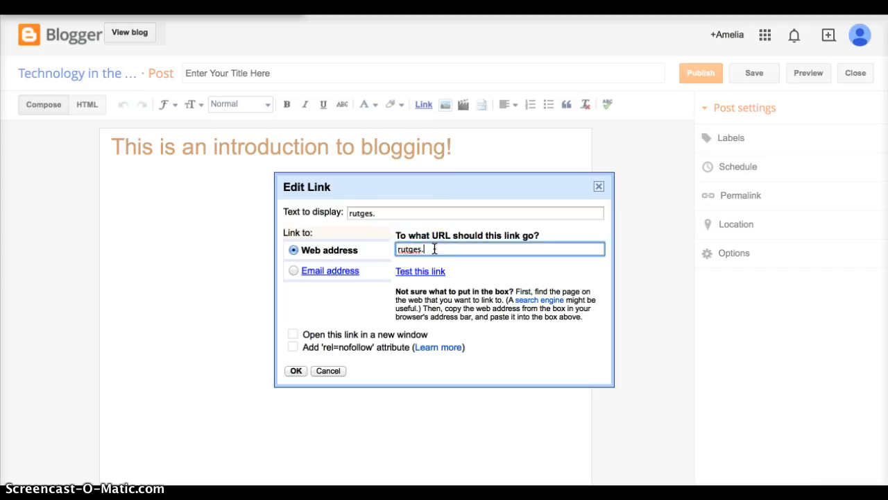
{"action": "type", "text": "ers.edu"}
Step: Replace the link's display text with "Check out this great university!" and insert the link in the post
{"action": "left_click", "coordinate": [404, 214]}
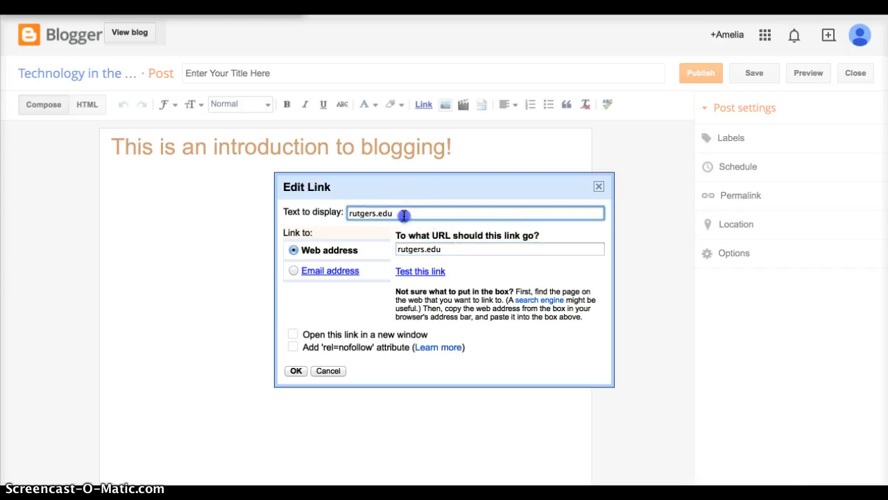
{"action": "key", "text": "ctrl+a"}
{"action": "key", "text": "BackSpace"}
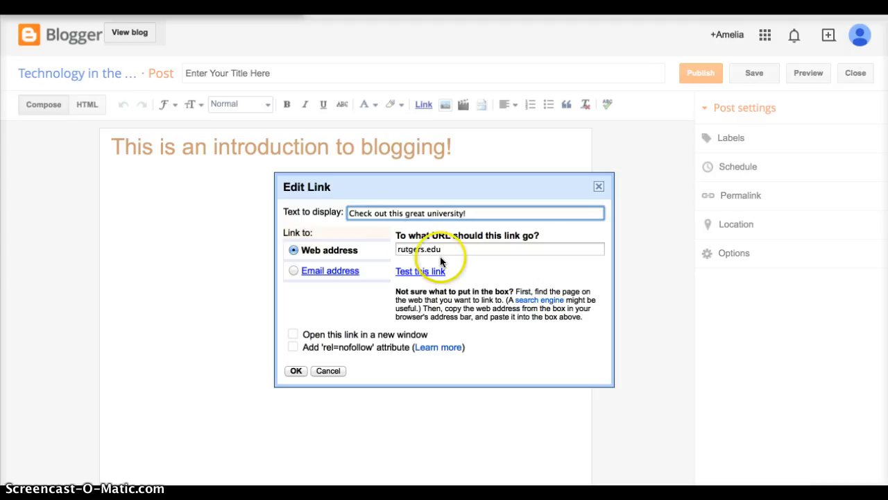
{"action": "left_click", "coordinate": [295, 371]}
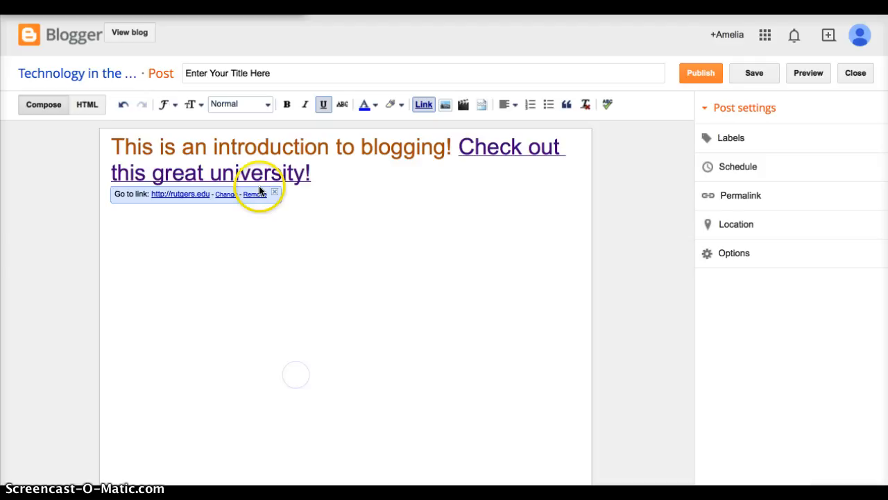
Step: Move the "Check out this great university!" link onto its own line below the first sentence
{"action": "left_click", "coordinate": [459, 148]}
{"action": "key", "text": "Return"}
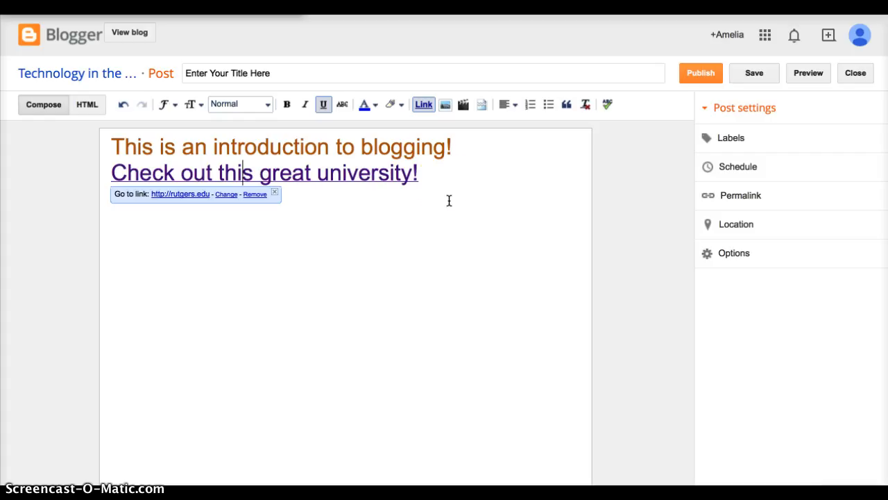
{"action": "left_click_drag", "start_coordinate": [417, 172], "coordinate": [206, 174]}
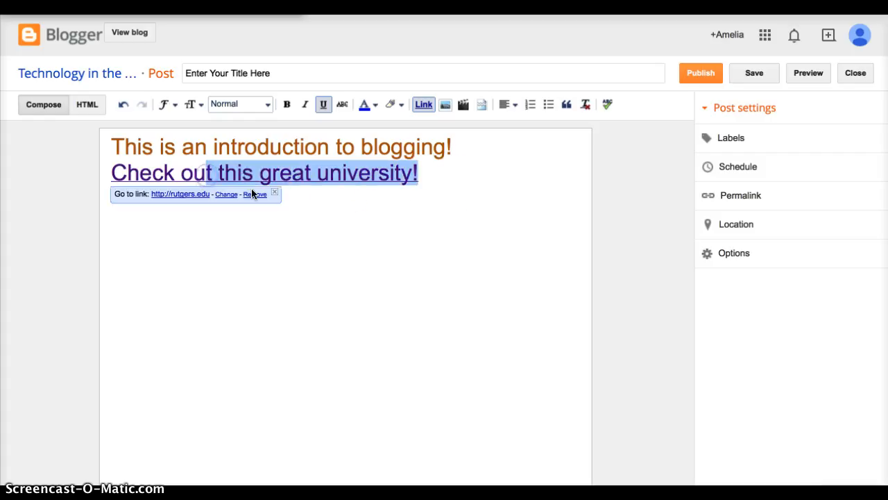
{"action": "left_click", "coordinate": [426, 173]}
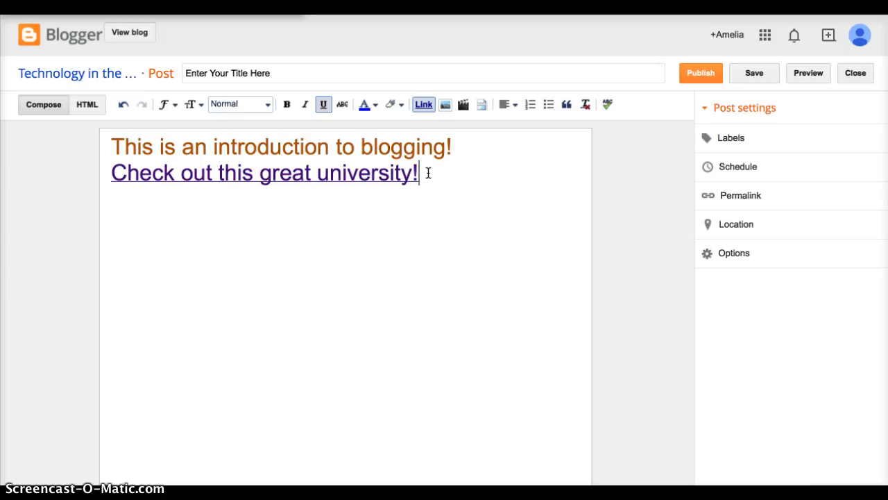
Step: Link the word "blogging" in the first sentence to blogger.com and return to the end of the second line
{"action": "left_click_drag", "start_coordinate": [447, 146], "coordinate": [361, 144]}
{"action": "left_click", "coordinate": [424, 104]}
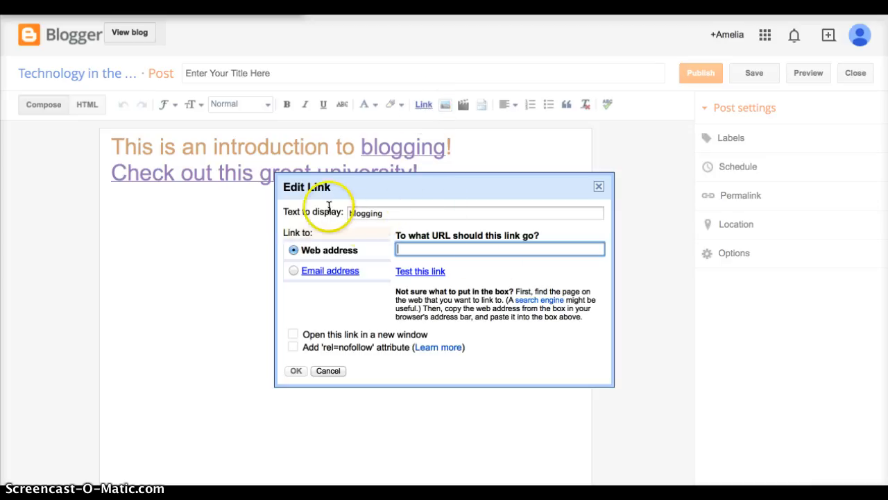
{"action": "left_click", "coordinate": [422, 249]}
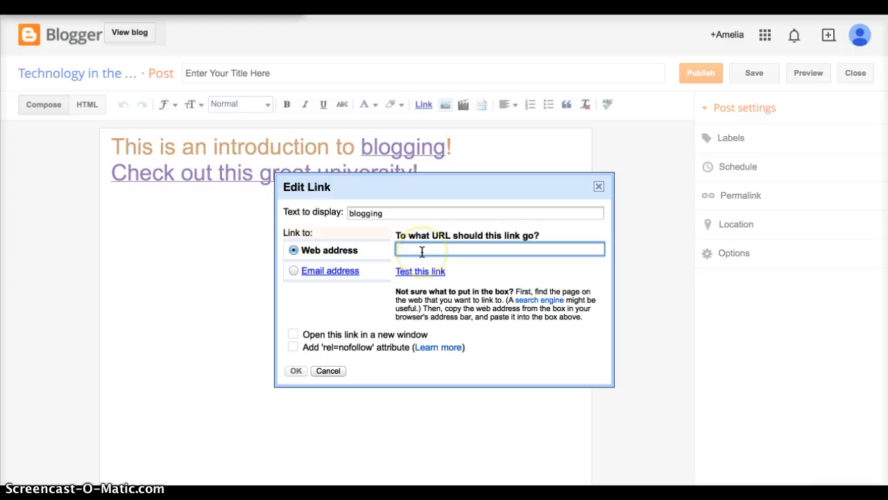
{"action": "type", "text": "blogger.com"}
{"action": "key", "text": "Return"}
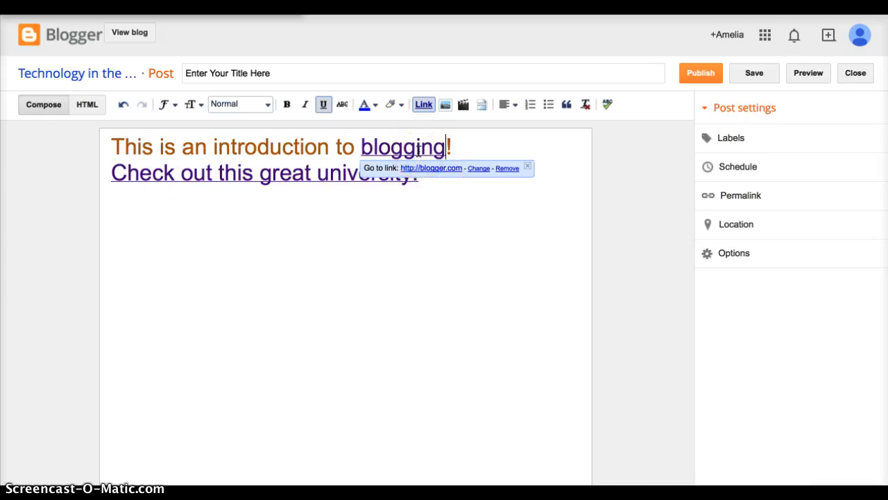
{"action": "left_click", "coordinate": [452, 191]}
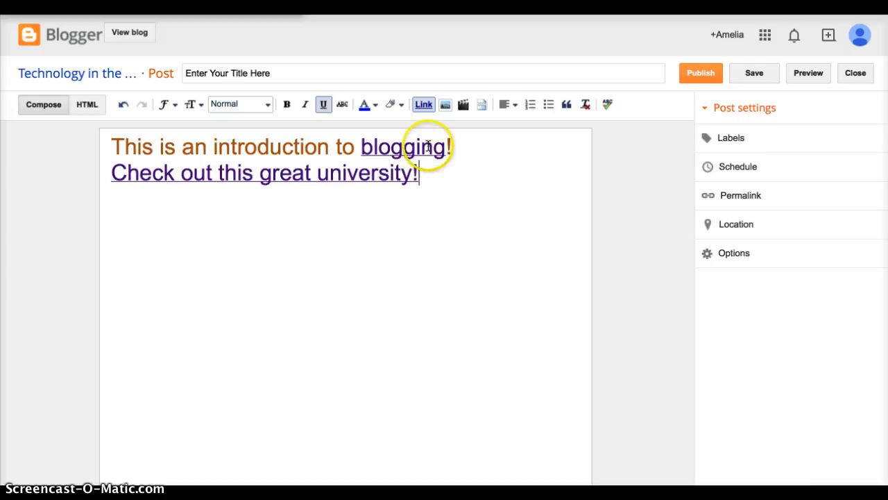
Step: Start inserting an image uploaded from the computer and open the Antarctica Pictures folder on the Desktop
{"action": "left_click", "coordinate": [446, 107]}
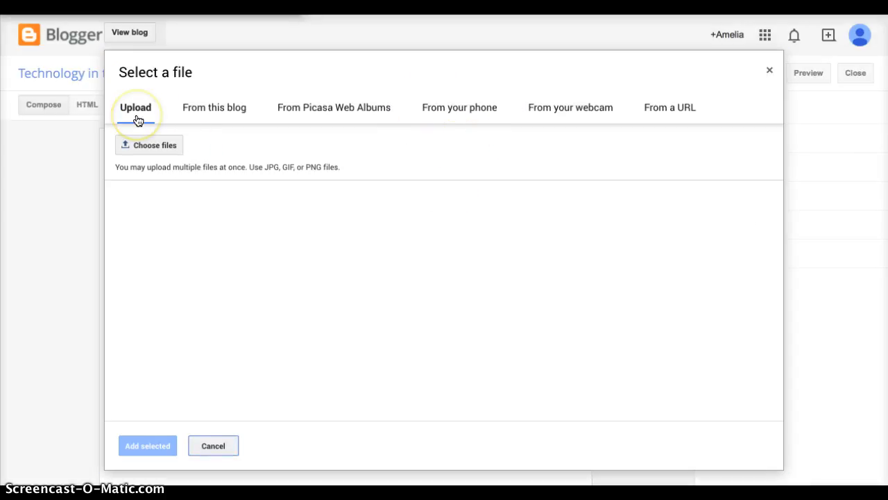
{"action": "left_click", "coordinate": [228, 118]}
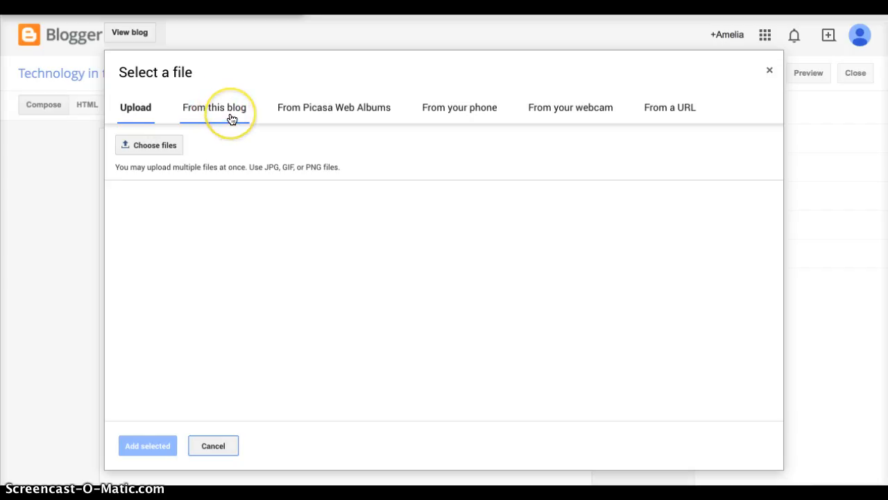
{"action": "left_click", "coordinate": [340, 115]}
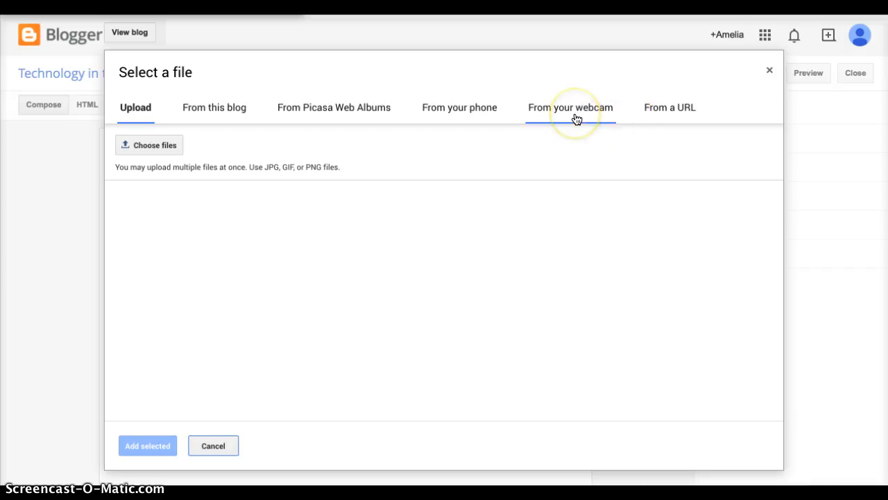
{"action": "left_click", "coordinate": [453, 118]}
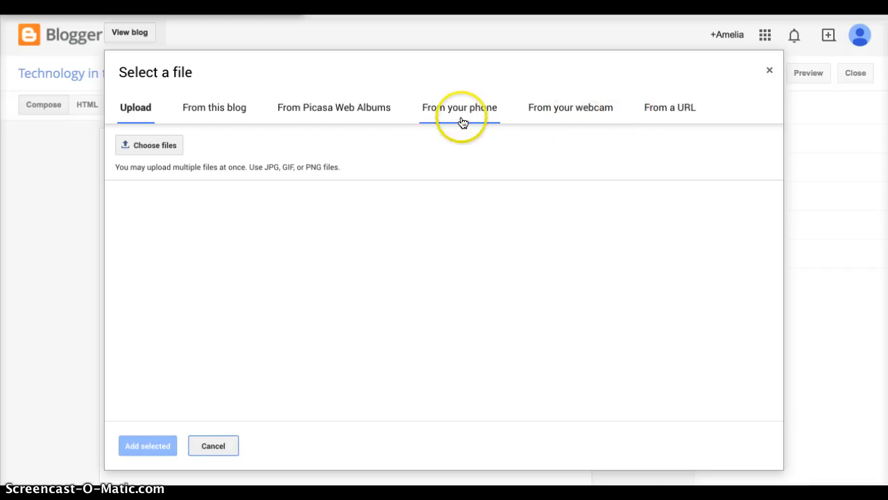
{"action": "left_click", "coordinate": [143, 144]}
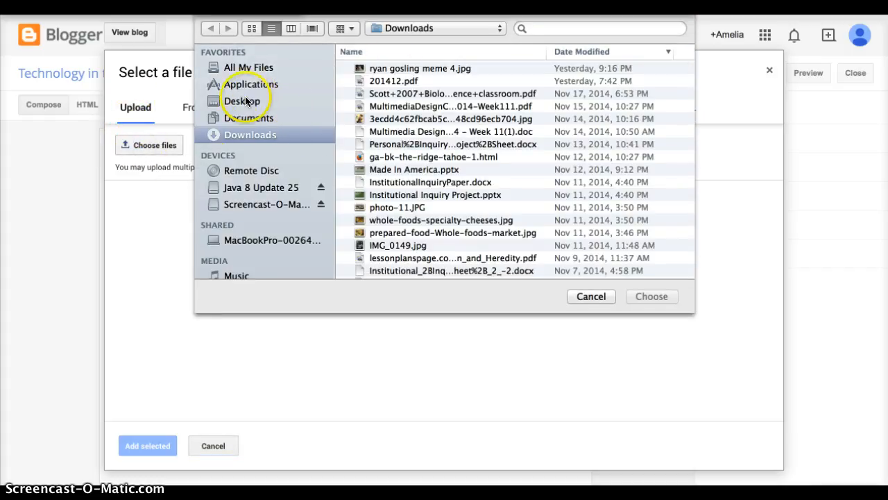
{"action": "left_click", "coordinate": [246, 101]}
{"action": "scroll", "coordinate": [406, 132], "scroll_direction": "down", "scroll_amount": 10}
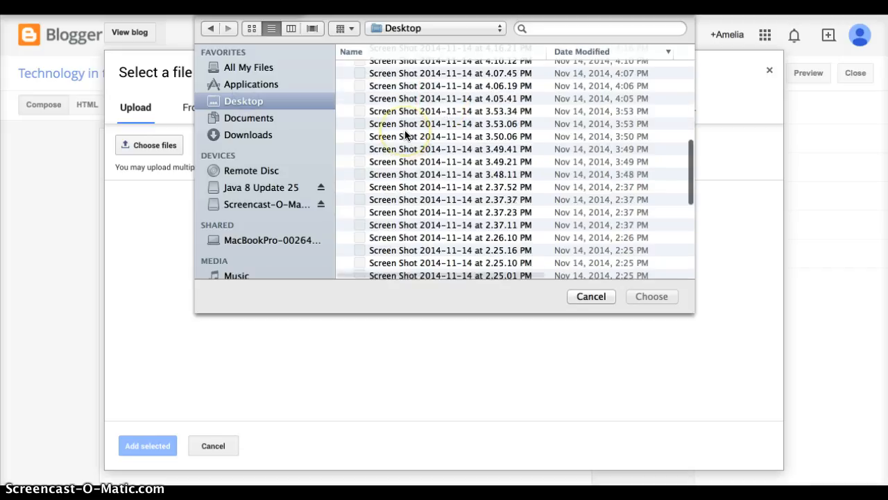
{"action": "scroll", "coordinate": [406, 134], "scroll_direction": "down", "scroll_amount": 10}
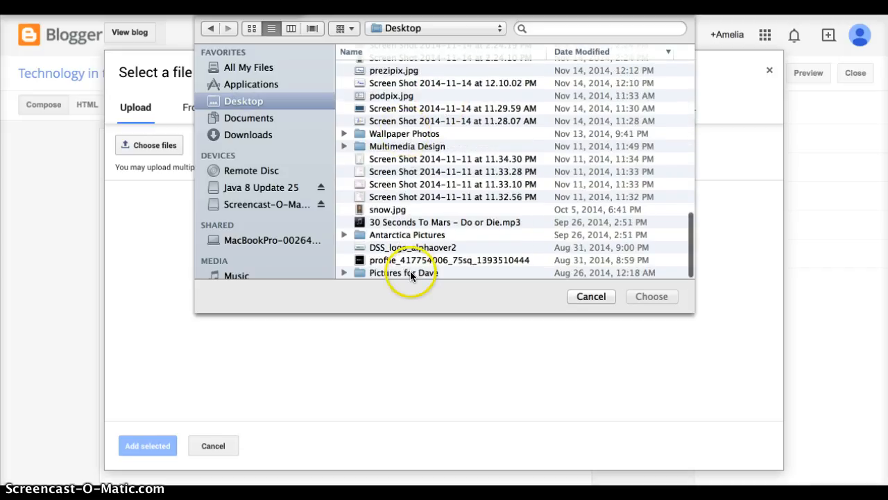
{"action": "double_click", "coordinate": [419, 234]}
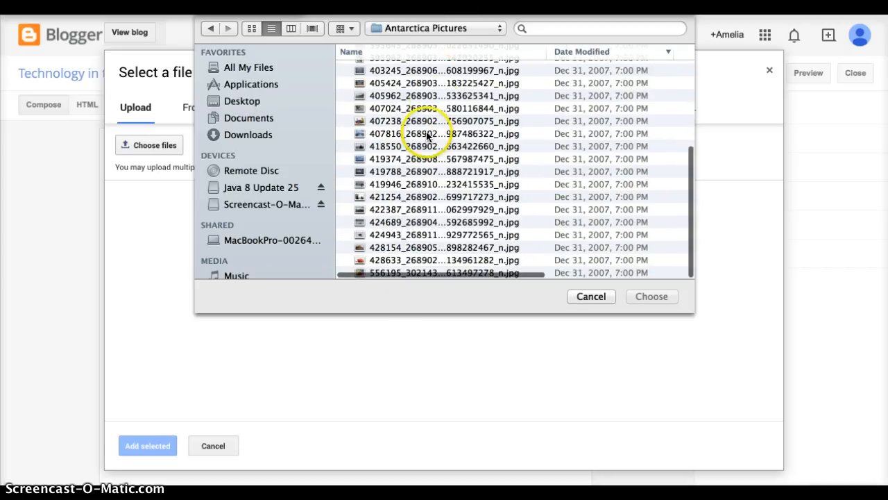
Step: Upload the penguin photo from the Antarctica Pictures folder and add it to the post below the university link
{"action": "left_click", "coordinate": [399, 120]}
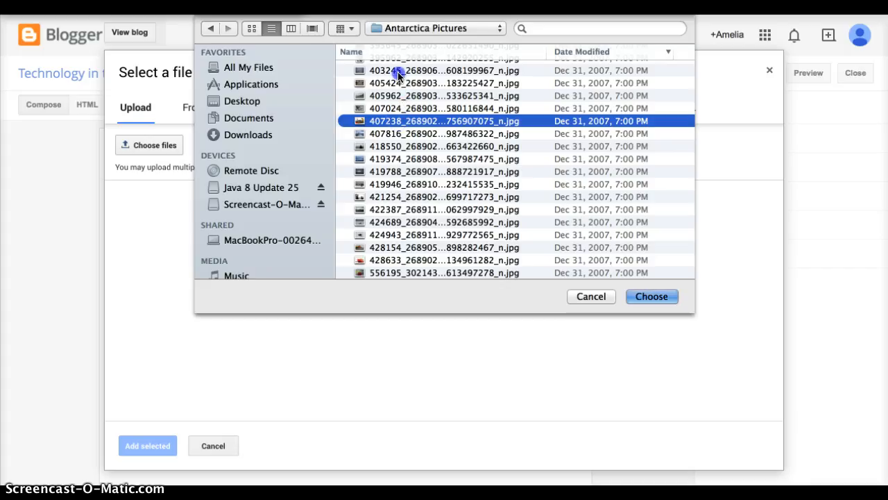
{"action": "left_click", "coordinate": [399, 70]}
{"action": "left_click", "coordinate": [397, 83]}
{"action": "left_click", "coordinate": [649, 297]}
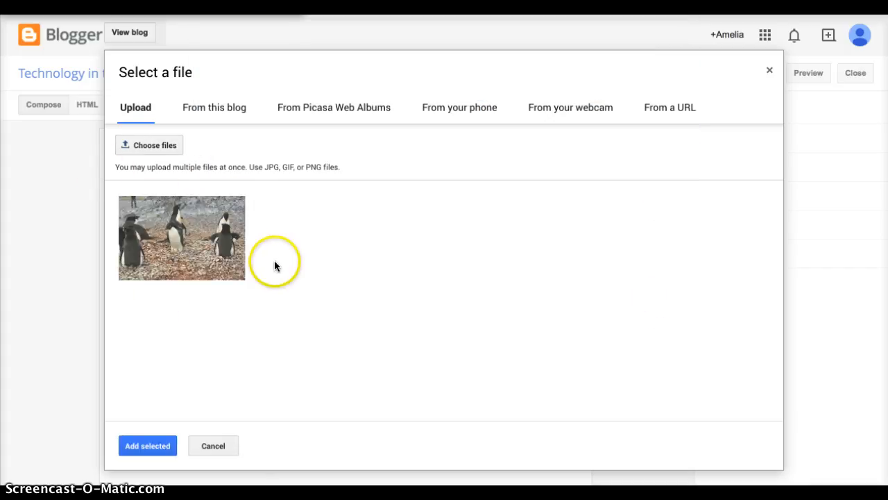
{"action": "left_click", "coordinate": [186, 245]}
{"action": "left_click", "coordinate": [151, 446]}
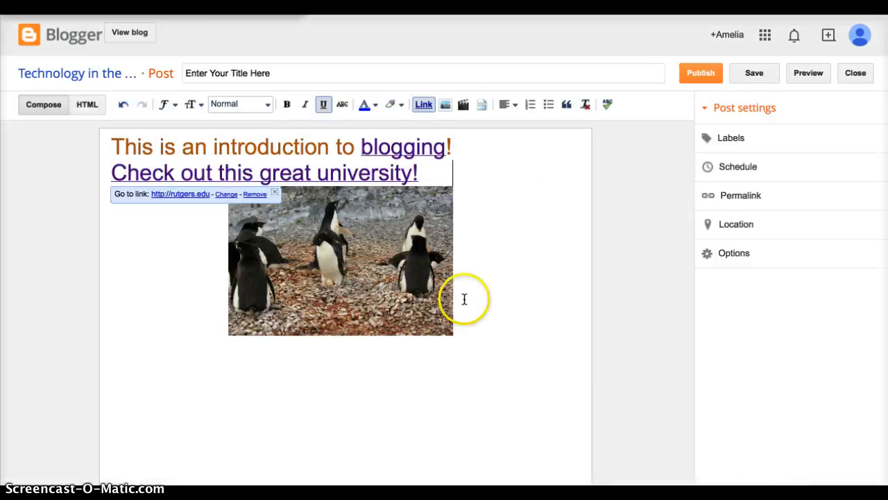
Step: Try the X-Large size on the penguin photo, set it to Large and deselect the photo
{"action": "left_click", "coordinate": [364, 262]}
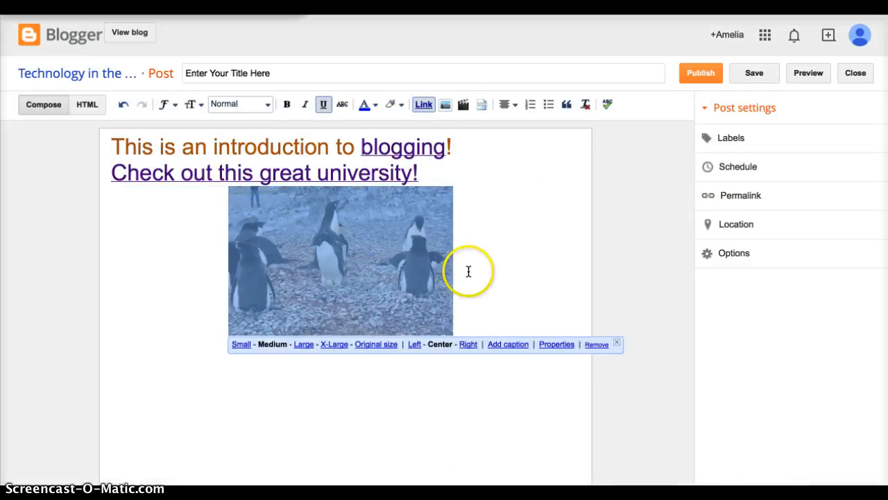
{"action": "left_click", "coordinate": [305, 343]}
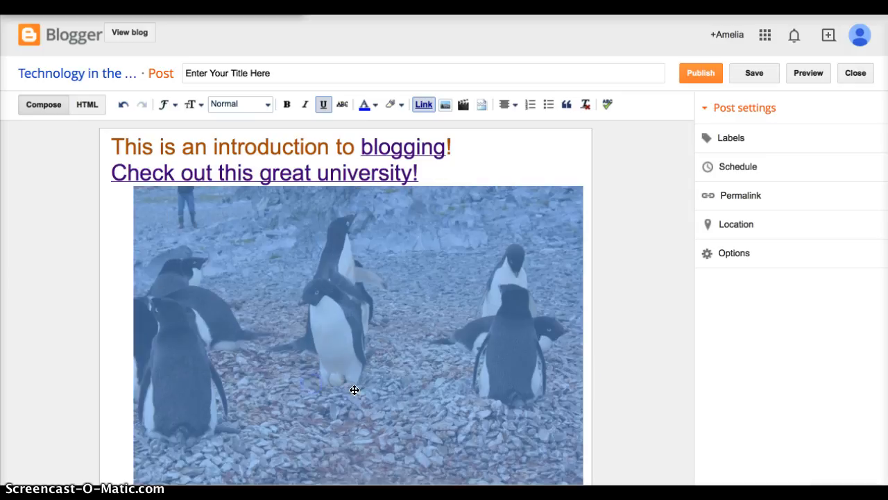
{"action": "left_click", "coordinate": [209, 492]}
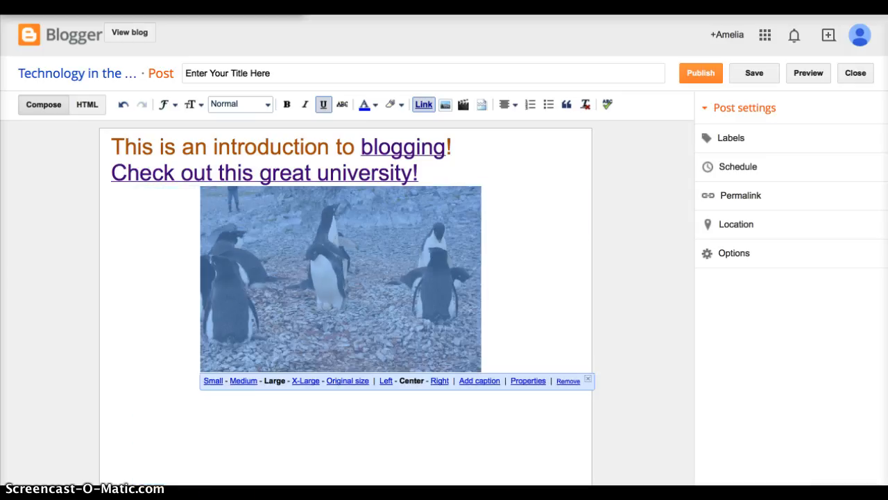
{"action": "left_click", "coordinate": [526, 252]}
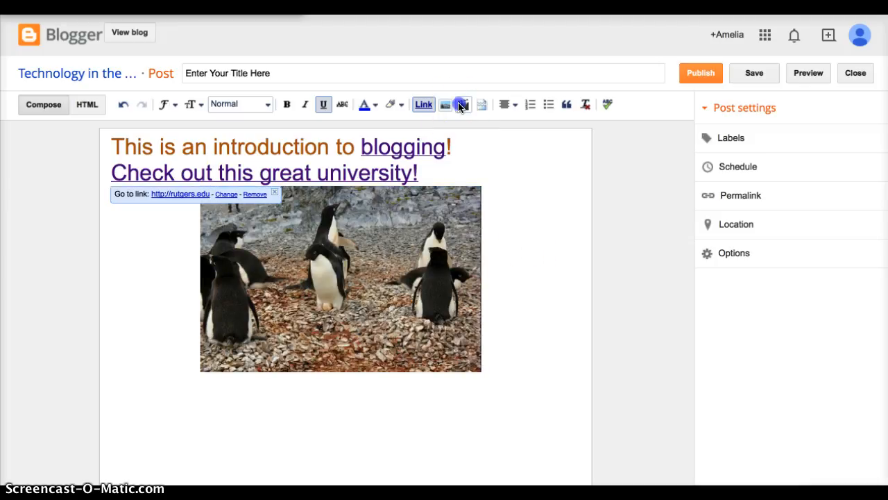
Step: Start inserting a video from YouTube and search for "antarctica penguin"
{"action": "left_click", "coordinate": [461, 104]}
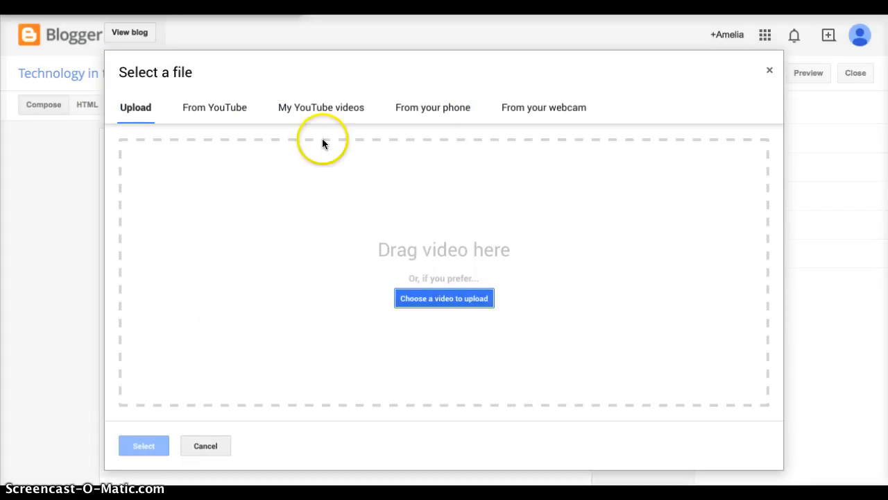
{"action": "left_click", "coordinate": [199, 109]}
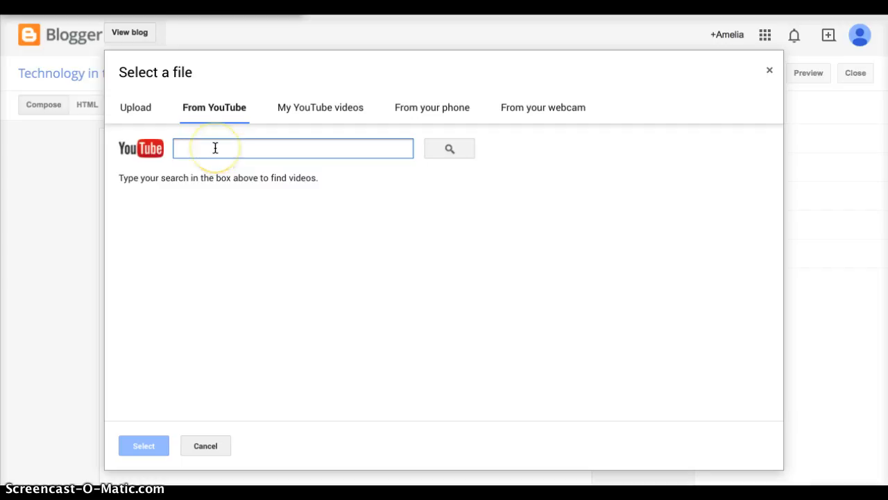
{"action": "type", "text": "a"}
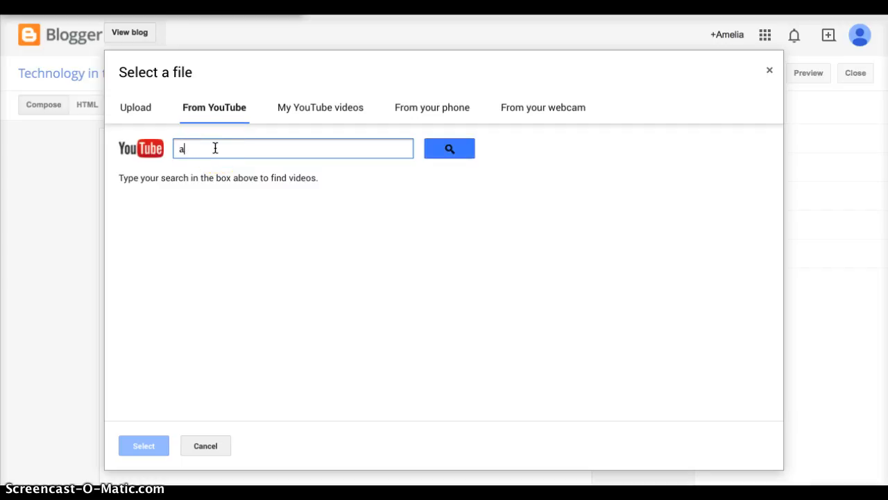
{"action": "type", "text": "nntarctica penguin"}
{"action": "key", "text": "Return"}
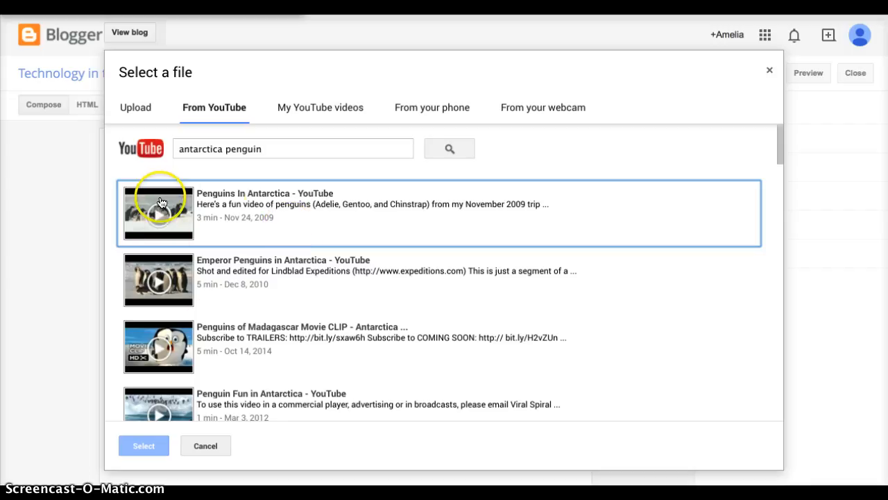
Step: Add the YouTube video "Penguins In Antarctica" to the post below the penguin photo and deselect it
{"action": "left_click", "coordinate": [224, 212]}
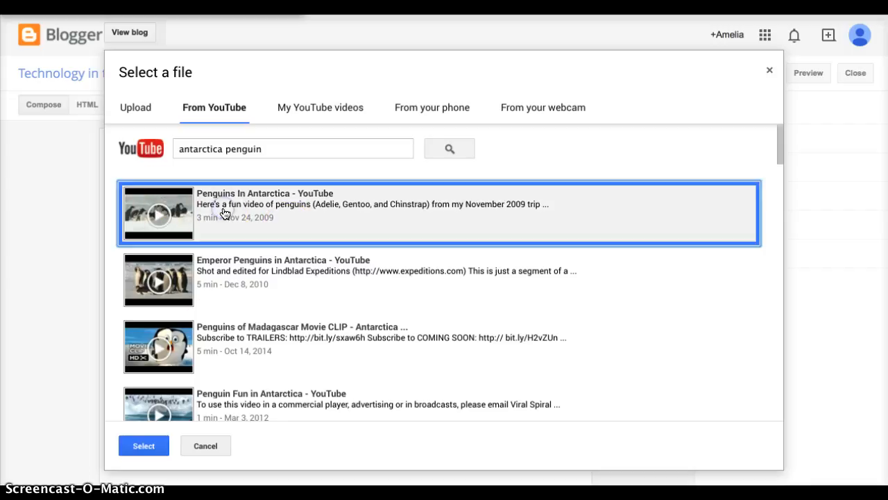
{"action": "left_click", "coordinate": [154, 453]}
{"action": "scroll", "coordinate": [462, 424], "scroll_direction": "down", "scroll_amount": 3}
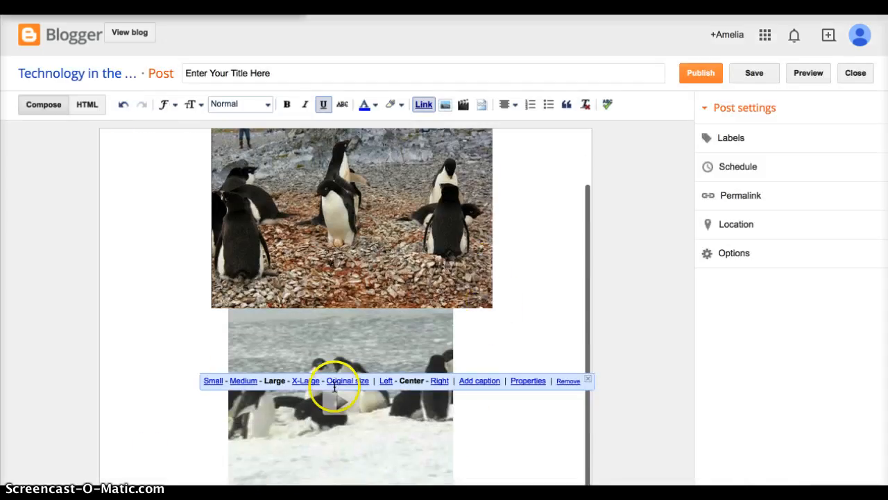
{"action": "left_click", "coordinate": [476, 421]}
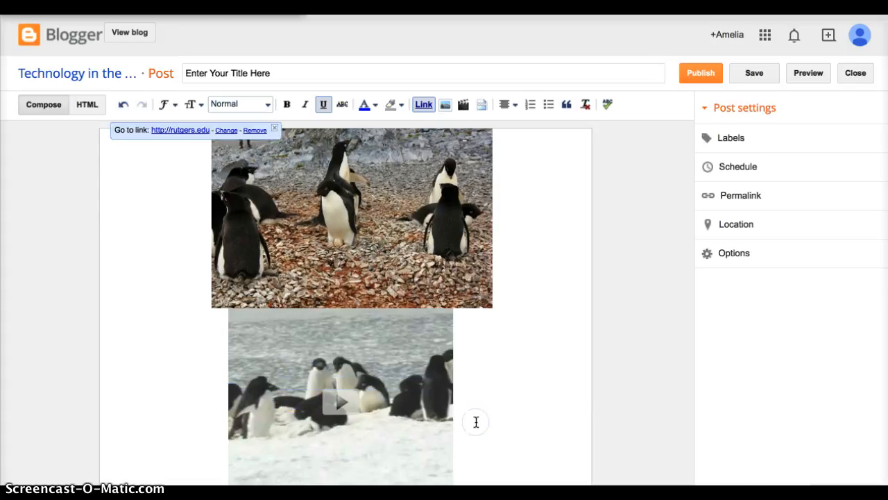
Step: Look through the video sources My YouTube videos, phone, webcam and Upload, and leave the video selection without inserting anything
{"action": "left_click", "coordinate": [463, 104]}
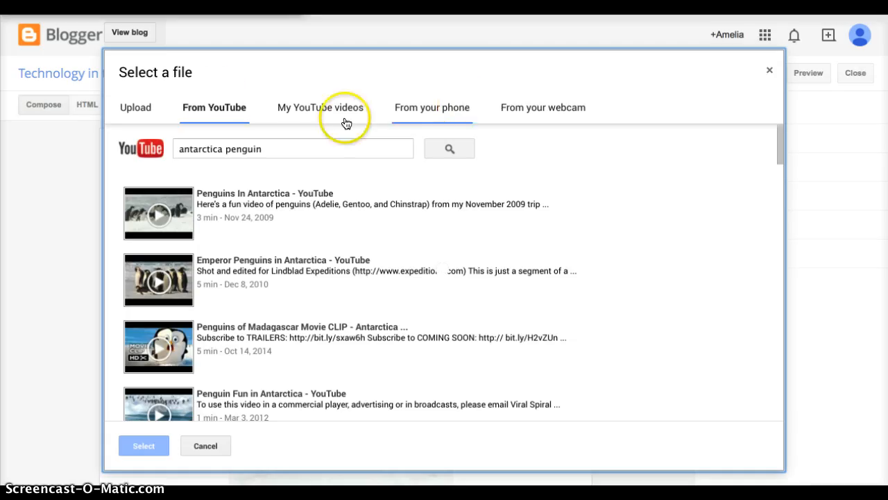
{"action": "left_click", "coordinate": [317, 112]}
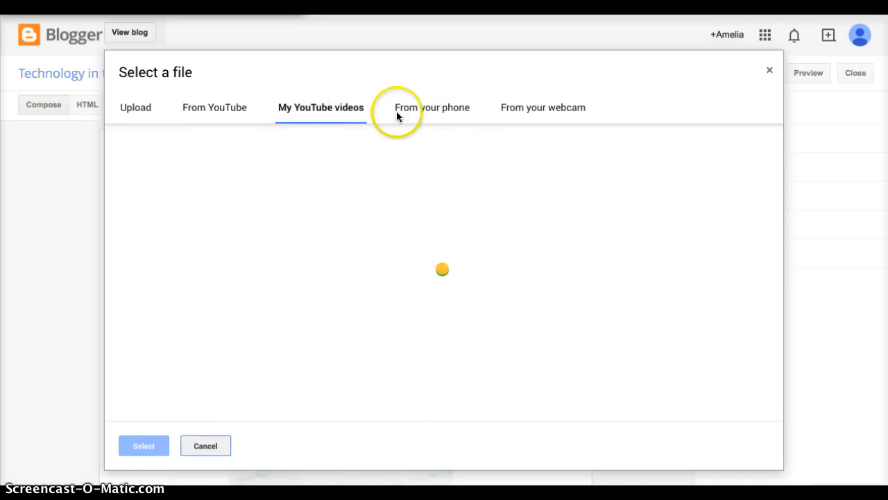
{"action": "left_click", "coordinate": [452, 111]}
{"action": "left_click", "coordinate": [541, 108]}
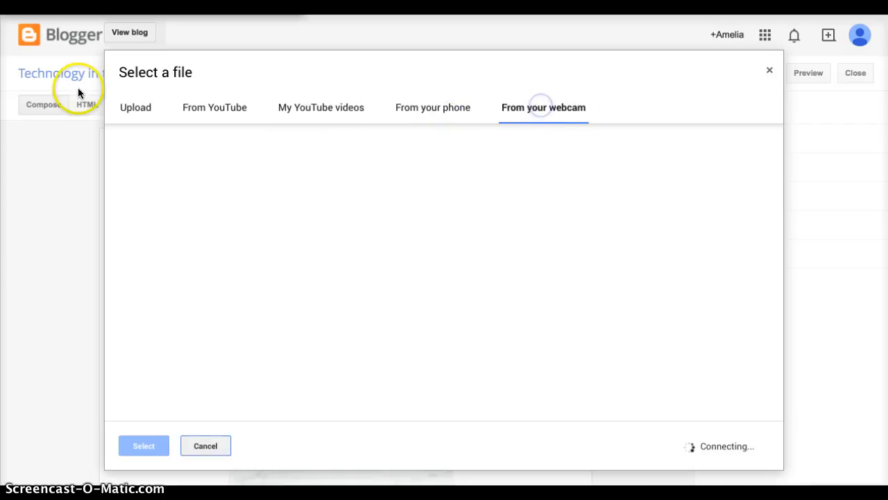
{"action": "left_click", "coordinate": [130, 103]}
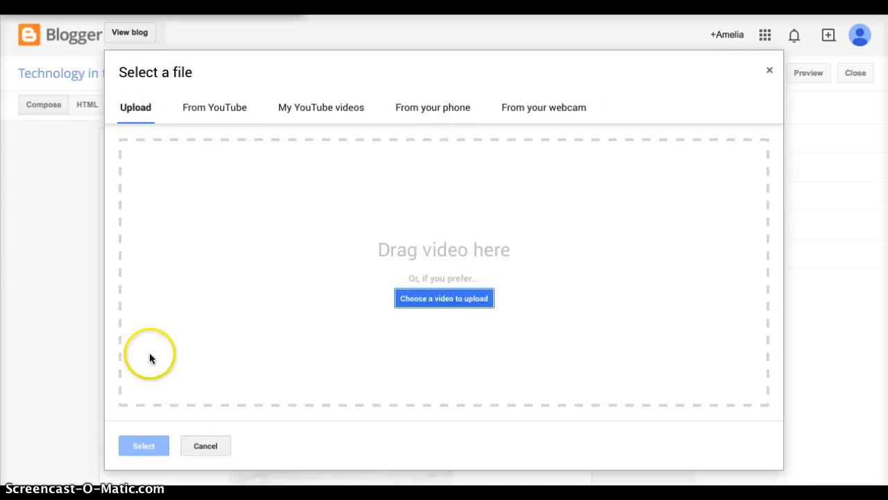
{"action": "left_click", "coordinate": [205, 445]}
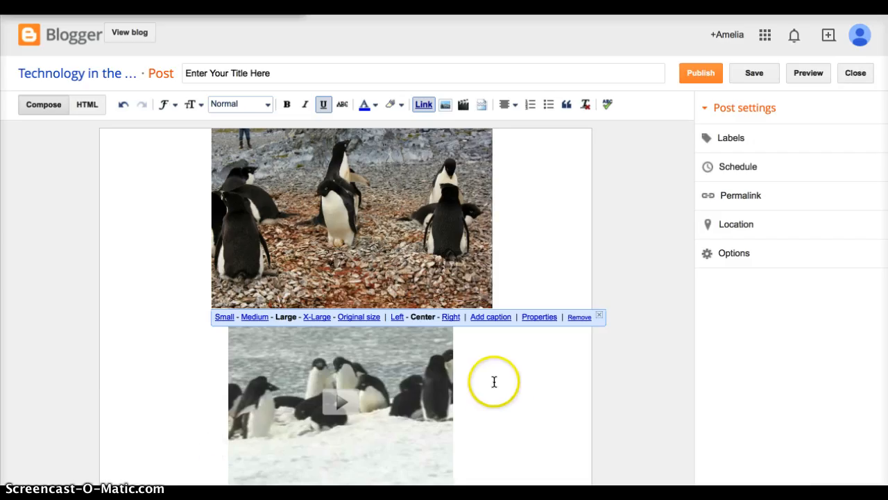
{"action": "scroll", "coordinate": [505, 401], "scroll_direction": "up", "scroll_amount": 2}
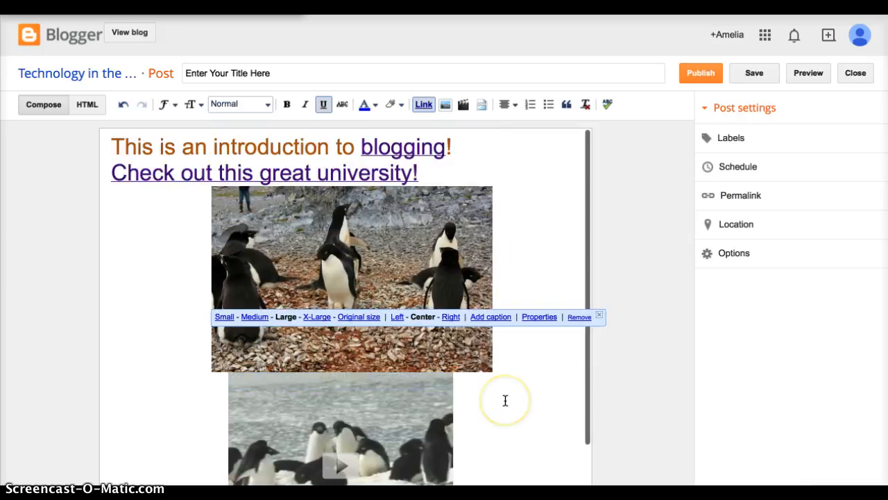
{"action": "scroll", "coordinate": [505, 401], "scroll_direction": "down", "scroll_amount": 2}
{"action": "left_click", "coordinate": [504, 397]}
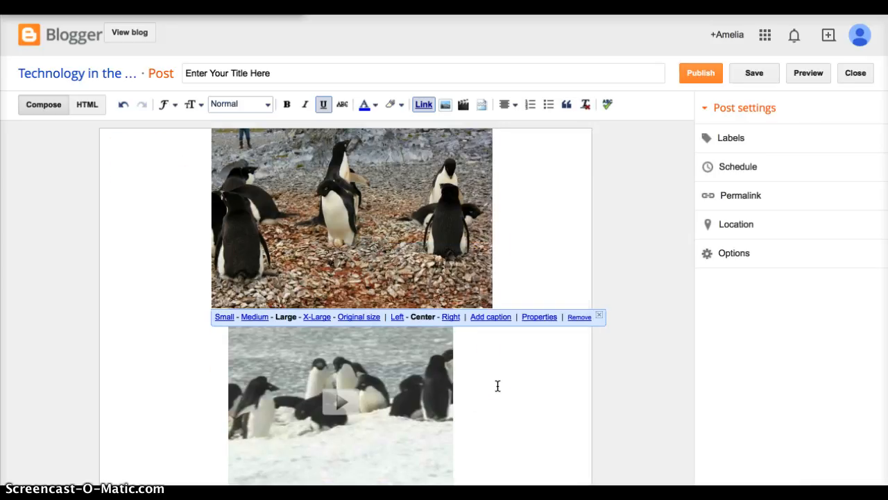
{"action": "left_click", "coordinate": [598, 377]}
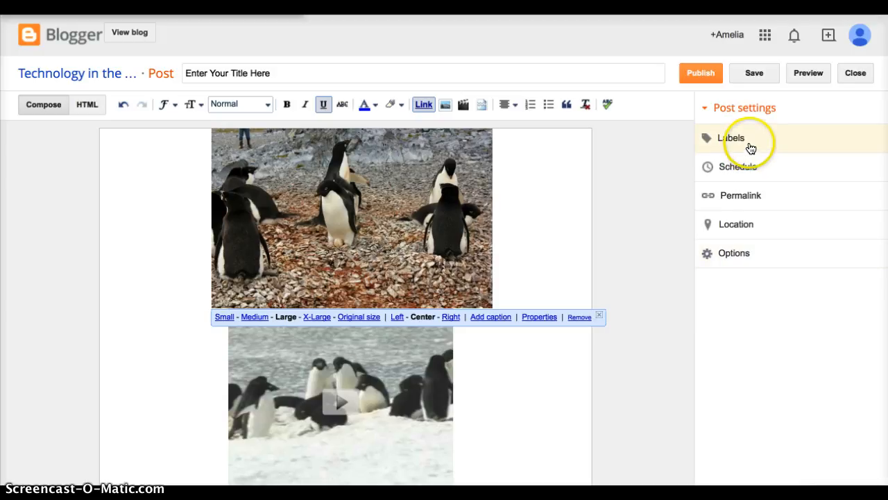
Step: Add the labels blog, antarctica, penguins, introduction, how-to, video and link to the post and confirm them
{"action": "scroll", "coordinate": [568, 242], "scroll_direction": "up", "scroll_amount": 2}
{"action": "left_click", "coordinate": [797, 129]}
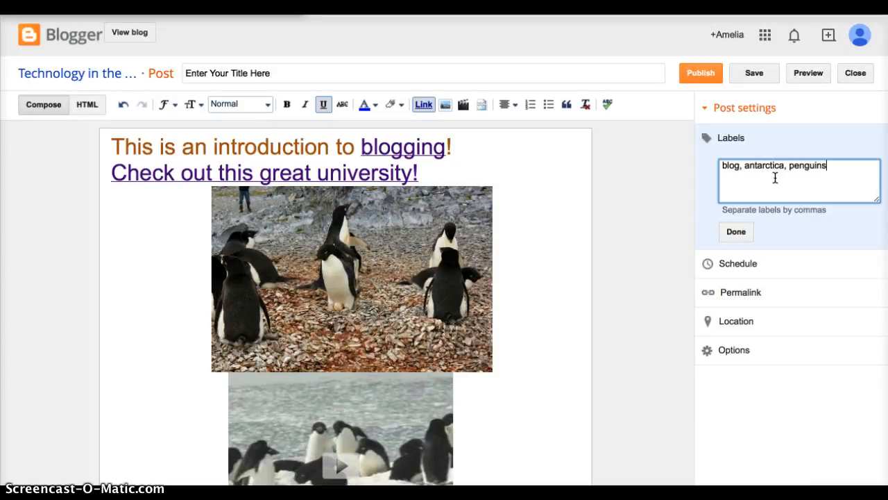
{"action": "type", "text": "tion, how-to, video, link"}
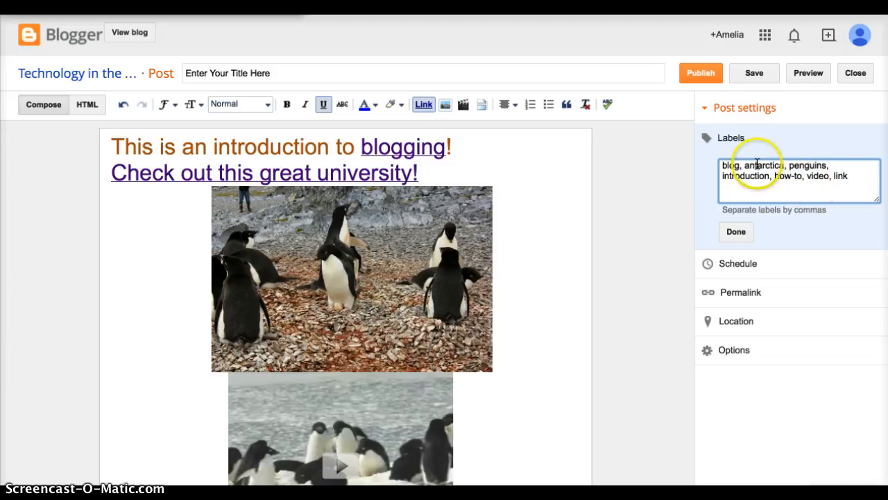
{"action": "left_click", "coordinate": [748, 233]}
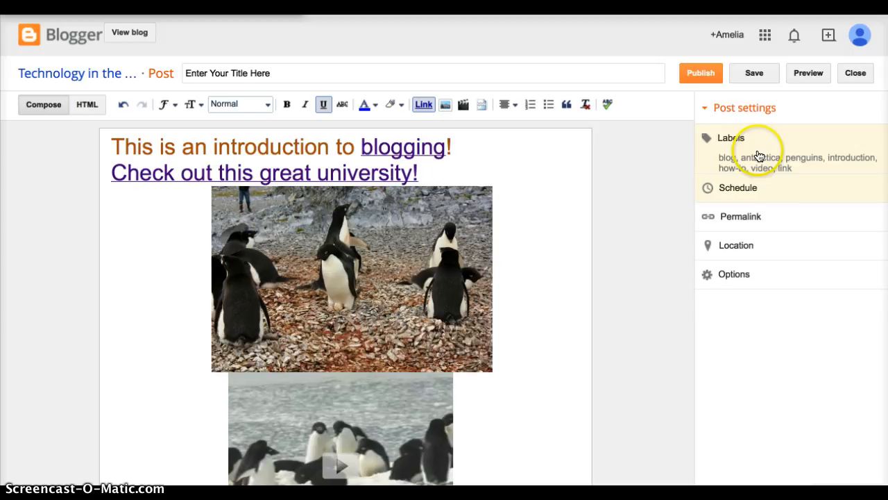
Step: Try scheduling the post with a set date and time, then return the schedule to Automatic and confirm
{"action": "left_click", "coordinate": [748, 189]}
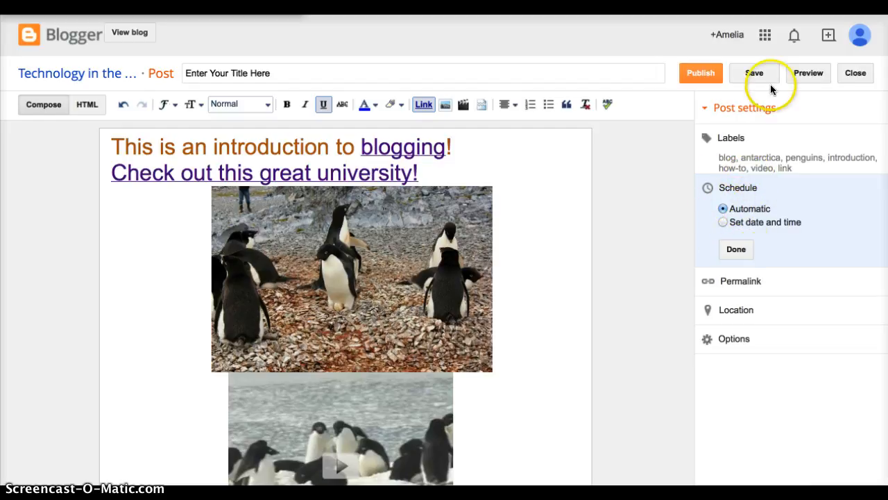
{"action": "left_click", "coordinate": [737, 221]}
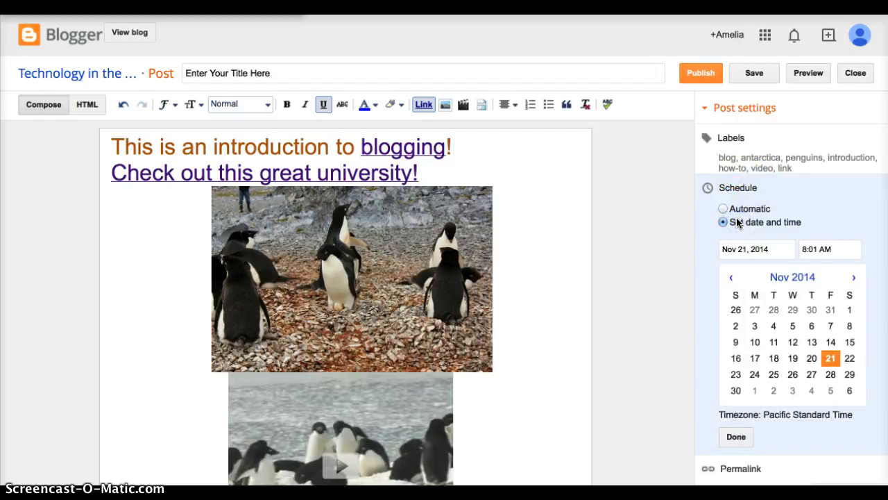
{"action": "left_click", "coordinate": [738, 207]}
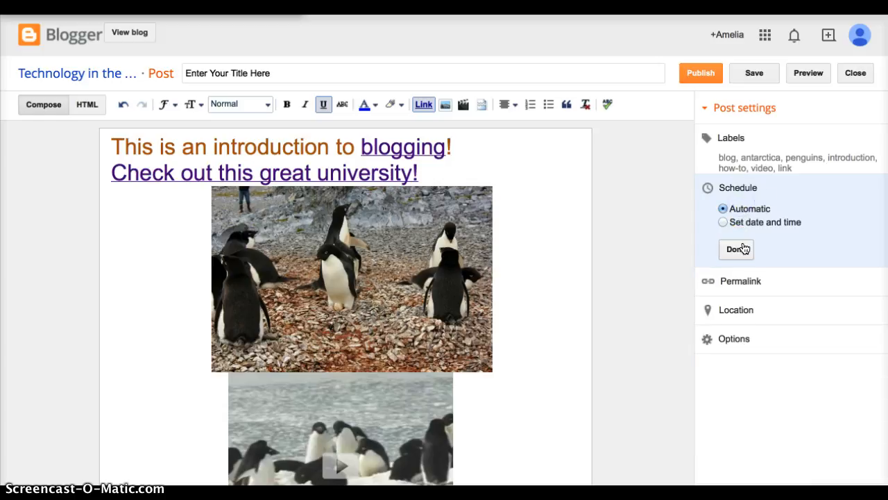
{"action": "left_click", "coordinate": [743, 246]}
Step: Review the post's Permalink, Location and Options settings, denying the website access to the current location
{"action": "left_click", "coordinate": [744, 215]}
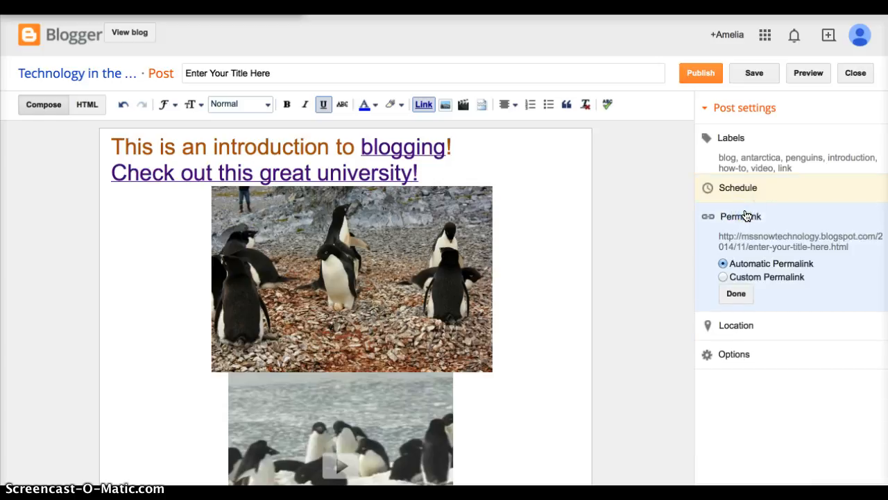
{"action": "left_click", "coordinate": [737, 324]}
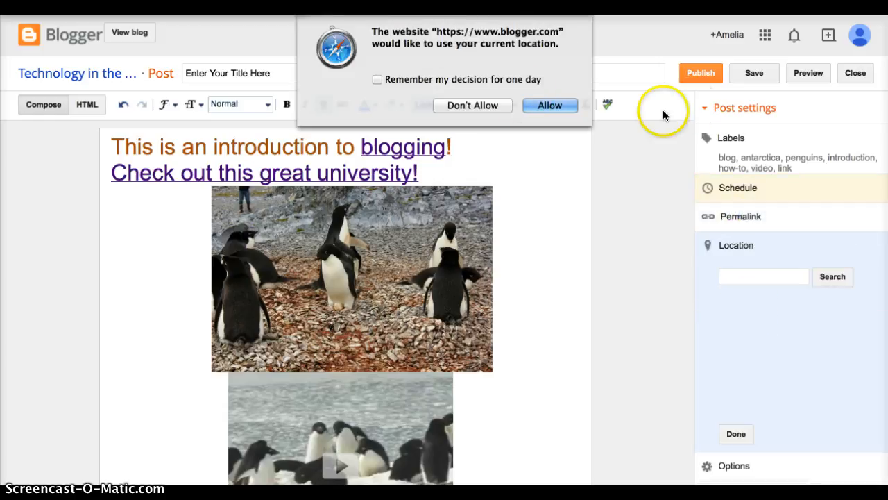
{"action": "left_click", "coordinate": [481, 105]}
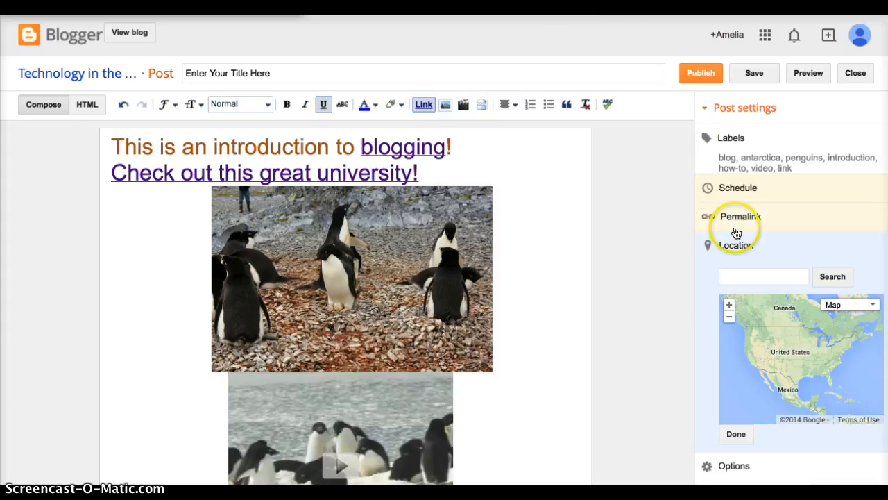
{"action": "left_click", "coordinate": [728, 466]}
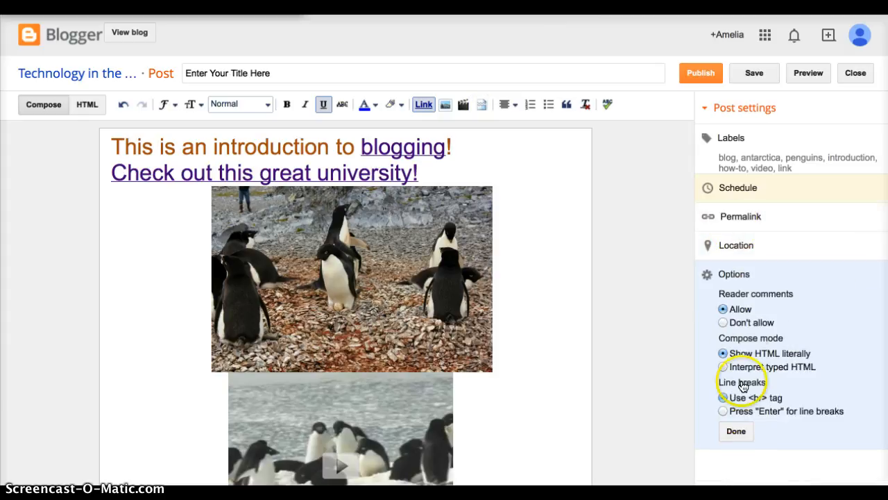
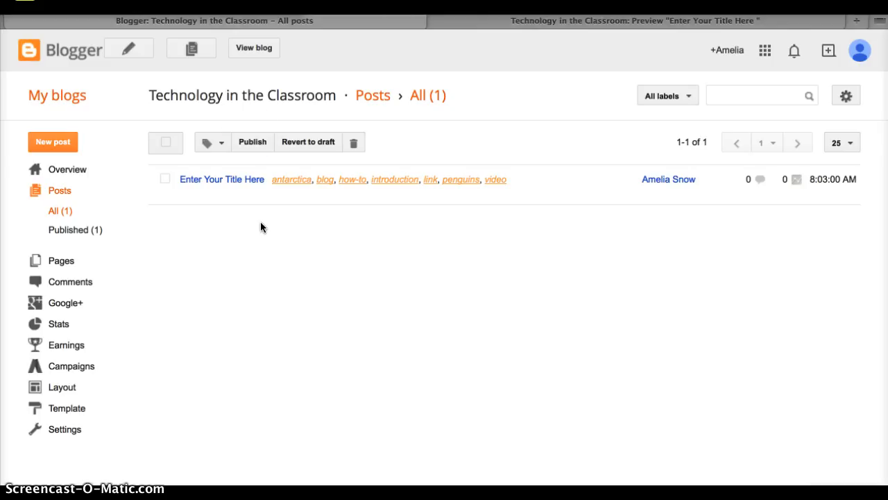
Step: View the published blog, test the "blogging" link in the post, and close the opened page and the old post preview
{"action": "left_click", "coordinate": [255, 50]}
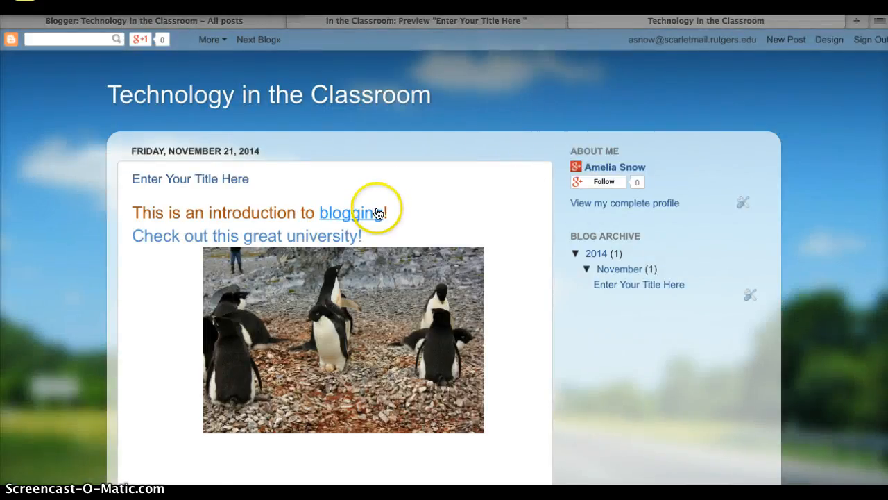
{"action": "left_click", "coordinate": [375, 216]}
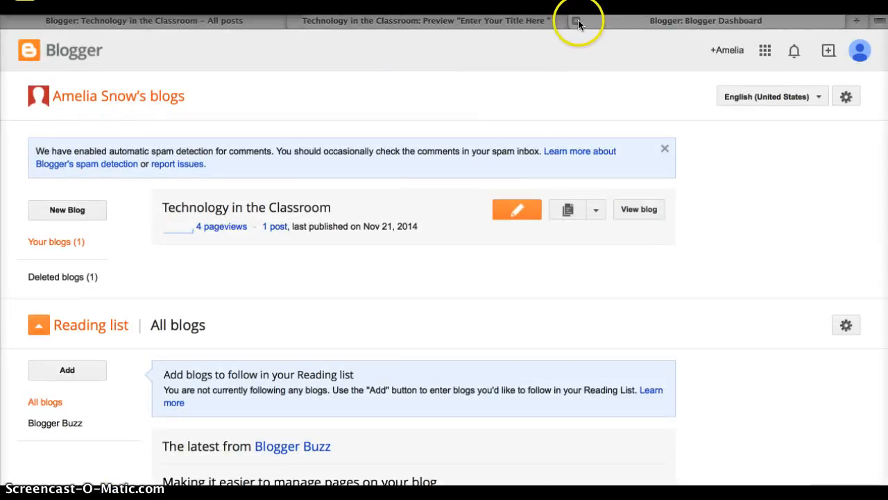
{"action": "left_click", "coordinate": [578, 22]}
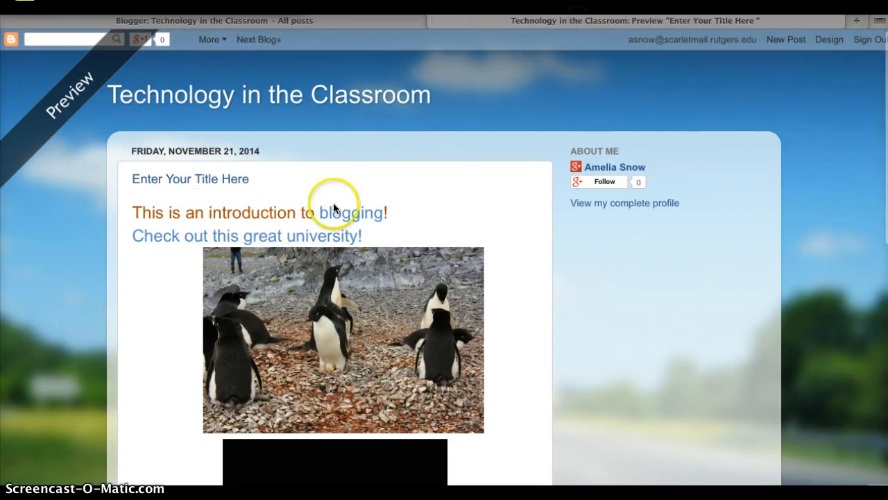
{"action": "left_click", "coordinate": [435, 22]}
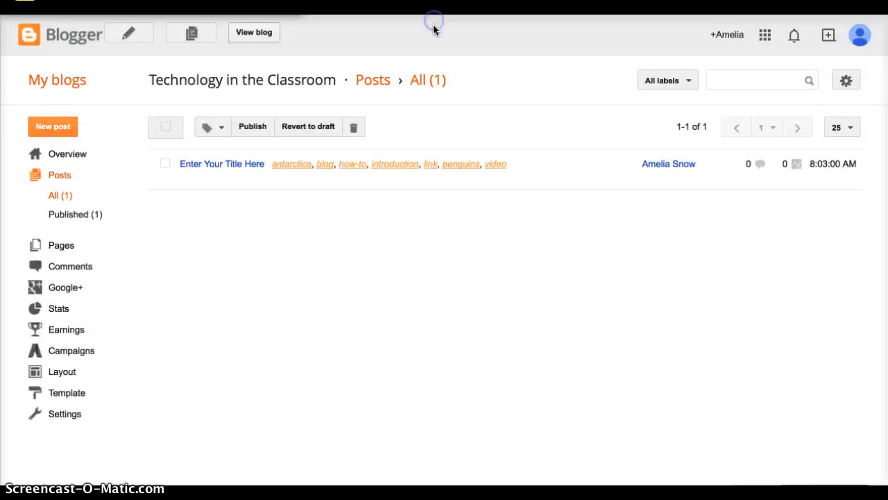
Step: View the blog again, open the "Check out this great university!" link in a new tab, look over the page and return to the blog
{"action": "left_click", "coordinate": [252, 35]}
{"action": "scroll", "coordinate": [292, 241], "scroll_direction": "down", "scroll_amount": 2}
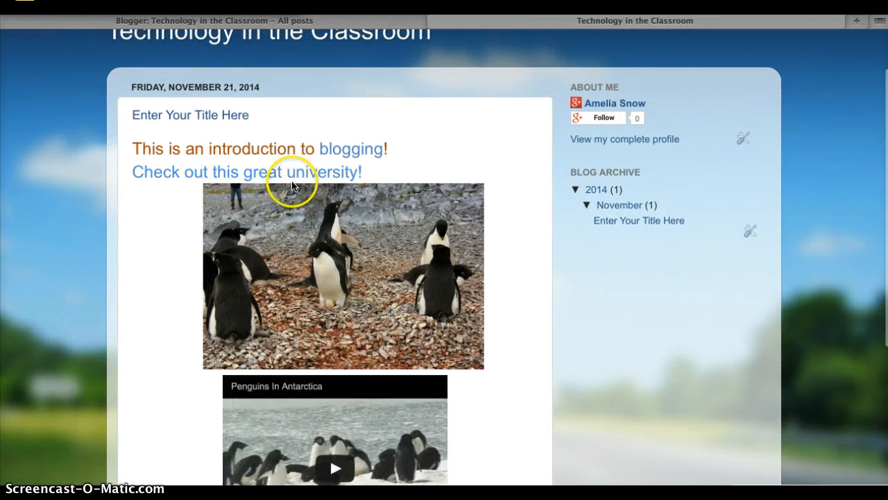
{"action": "right_click", "coordinate": [296, 173]}
{"action": "left_click", "coordinate": [316, 179]}
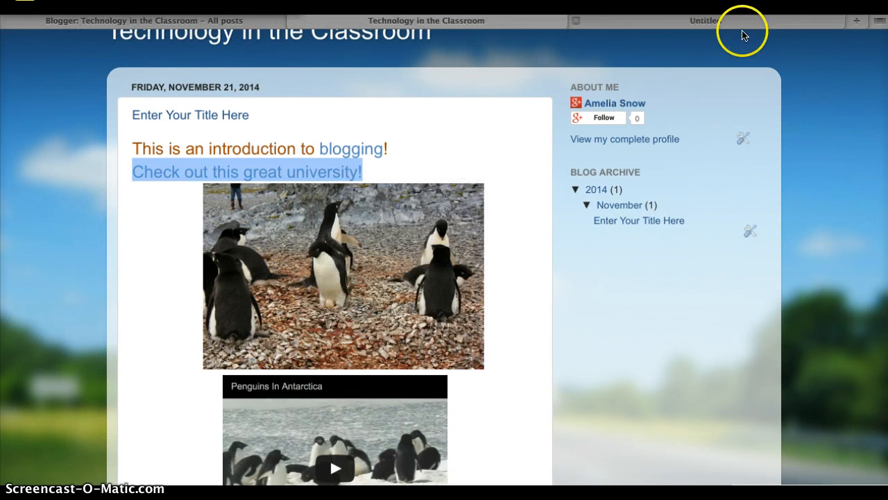
{"action": "left_click", "coordinate": [741, 20]}
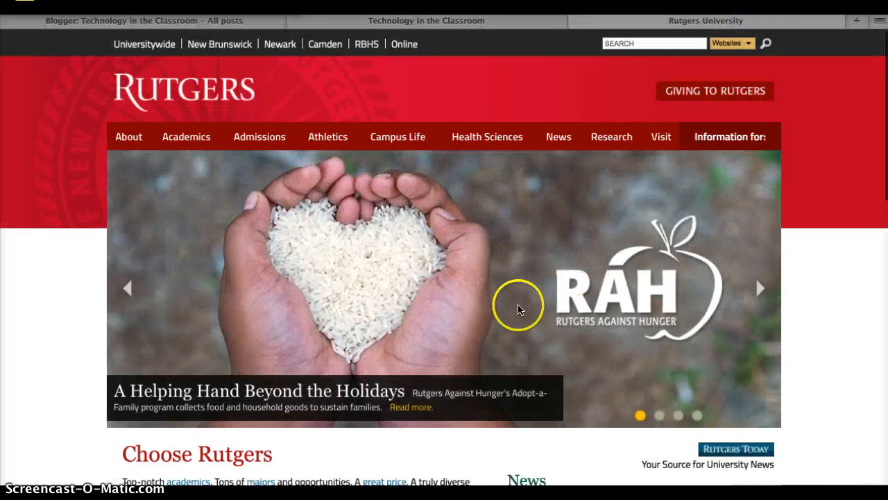
{"action": "scroll", "coordinate": [517, 305], "scroll_direction": "down", "scroll_amount": 2}
{"action": "scroll", "coordinate": [518, 305], "scroll_direction": "up", "scroll_amount": 2}
{"action": "left_click", "coordinate": [530, 20]}
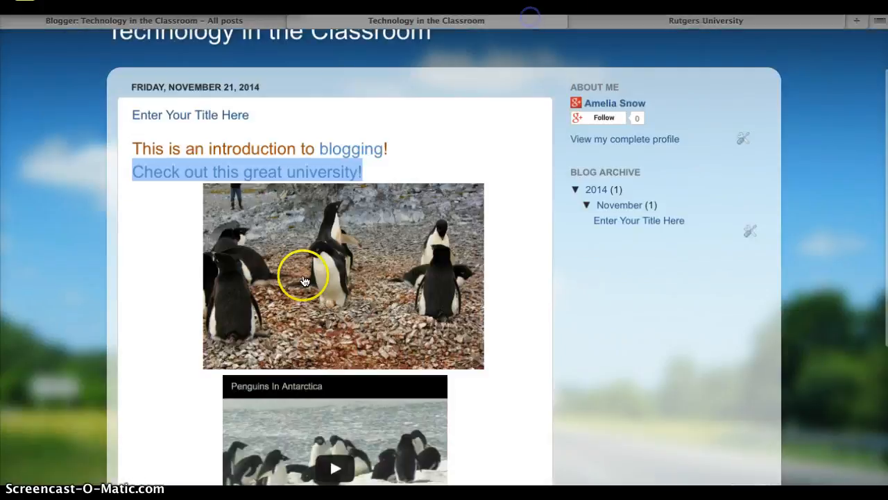
Step: Check the published post's media by enlarging and closing the penguin picture and briefly playing and pausing the "Penguins In Antarctica" video
{"action": "left_click", "coordinate": [472, 308]}
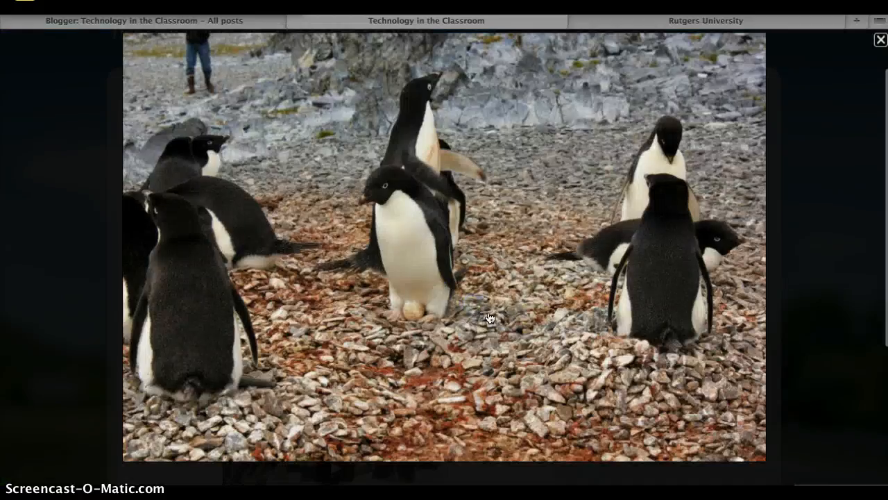
{"action": "left_click", "coordinate": [879, 41]}
{"action": "scroll", "coordinate": [568, 253], "scroll_direction": "down", "scroll_amount": 5}
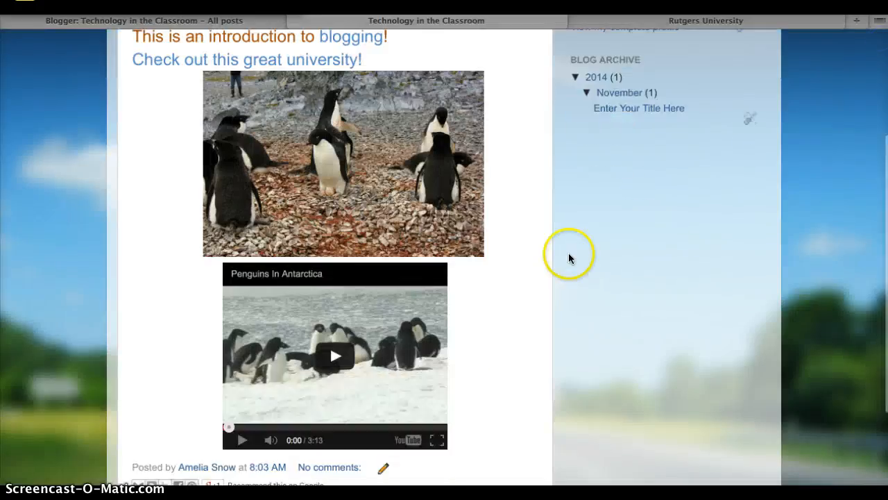
{"action": "left_click", "coordinate": [338, 253]}
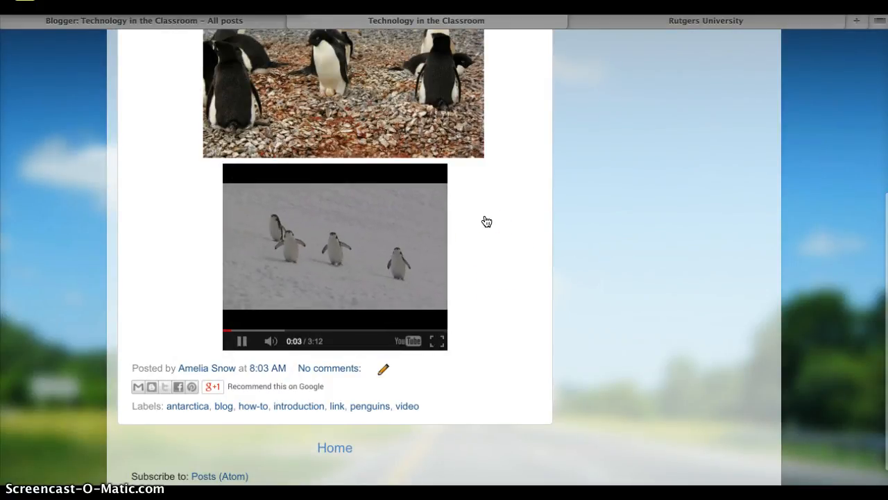
{"action": "left_click", "coordinate": [247, 345]}
{"action": "scroll", "coordinate": [506, 303], "scroll_direction": "down", "scroll_amount": 1}
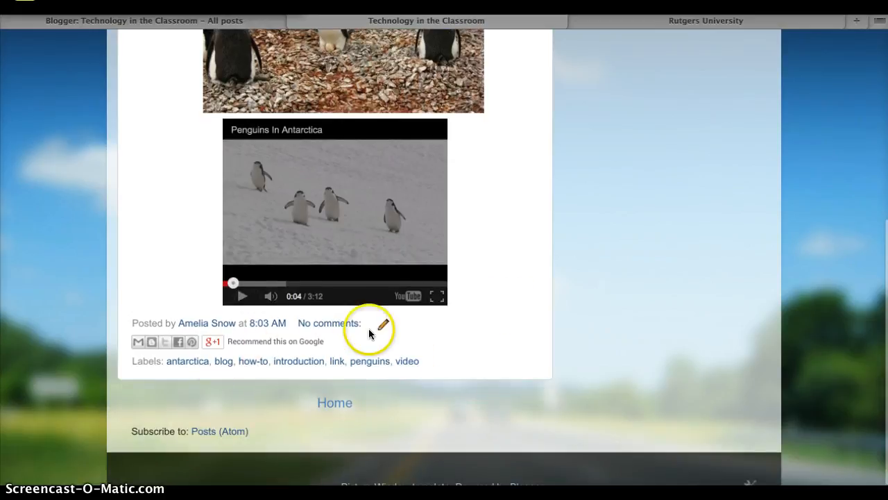
{"action": "scroll", "coordinate": [467, 317], "scroll_direction": "up", "scroll_amount": 5}
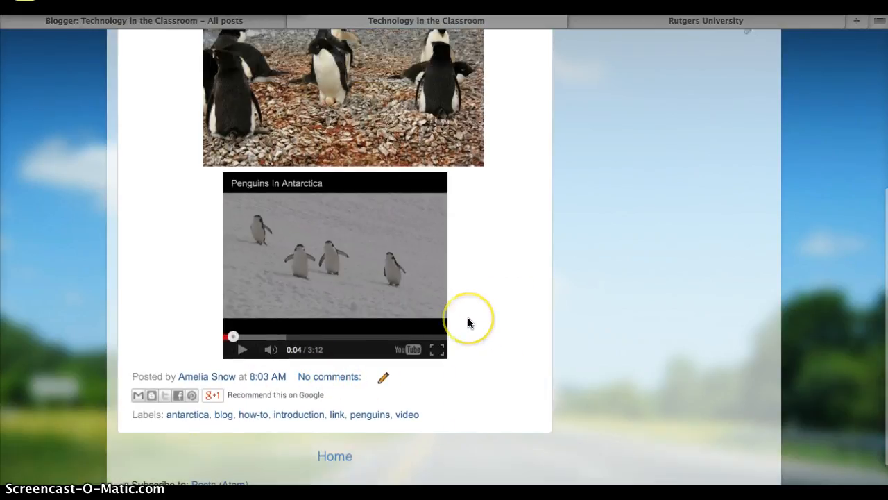
{"action": "scroll", "coordinate": [467, 322], "scroll_direction": "up", "scroll_amount": 1}
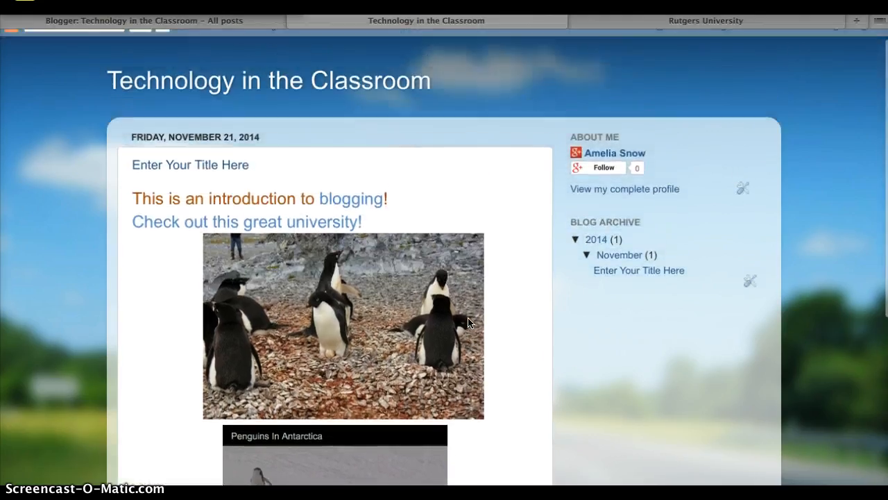
{"action": "scroll", "coordinate": [468, 322], "scroll_direction": "up", "scroll_amount": 1}
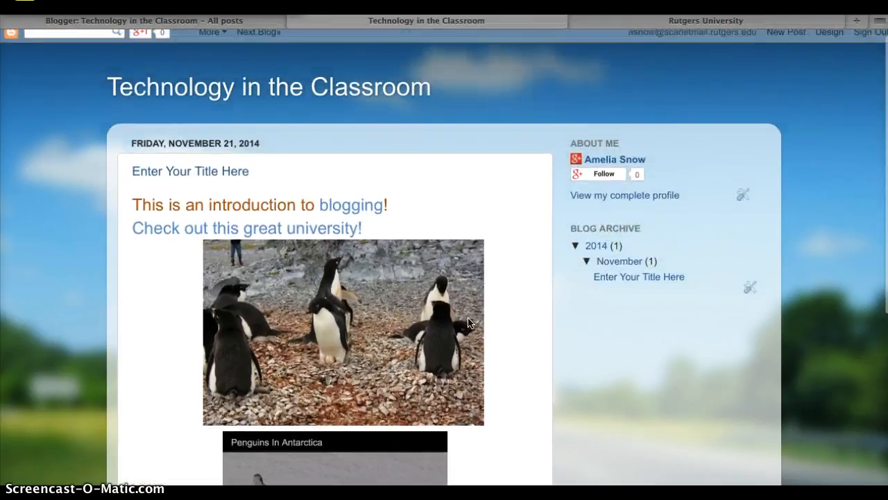
Step: Open the post "Enter Your Title Here" for editing from the posts list, look through its content and update it
{"action": "left_click", "coordinate": [257, 19]}
{"action": "left_click", "coordinate": [187, 192]}
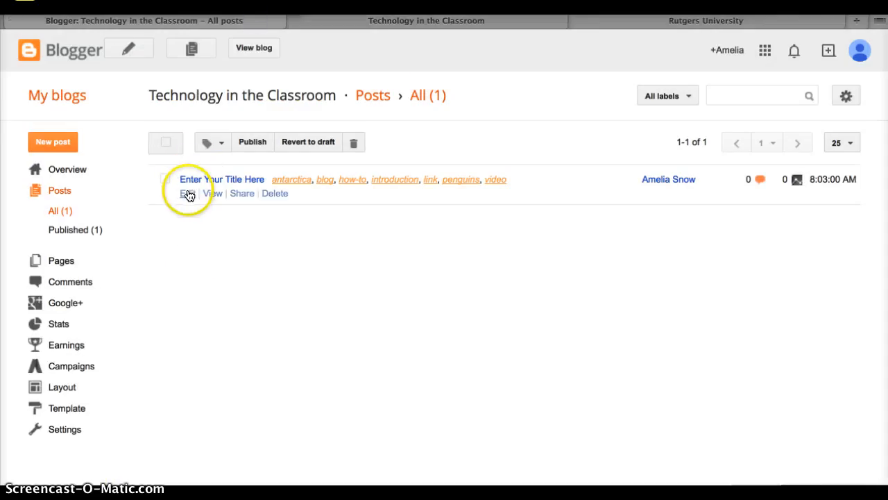
{"action": "scroll", "coordinate": [478, 220], "scroll_direction": "down", "scroll_amount": 3}
{"action": "scroll", "coordinate": [486, 236], "scroll_direction": "up", "scroll_amount": 2}
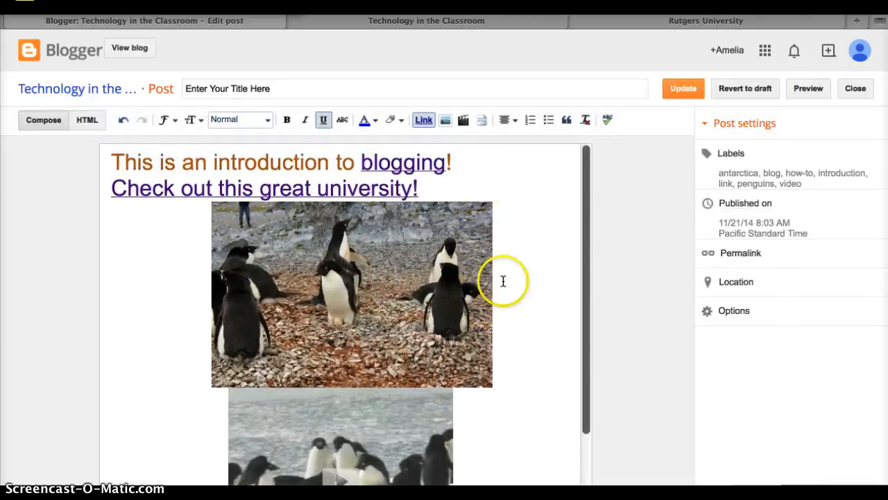
{"action": "scroll", "coordinate": [527, 347], "scroll_direction": "down", "scroll_amount": 2}
{"action": "scroll", "coordinate": [528, 349], "scroll_direction": "up", "scroll_amount": 2}
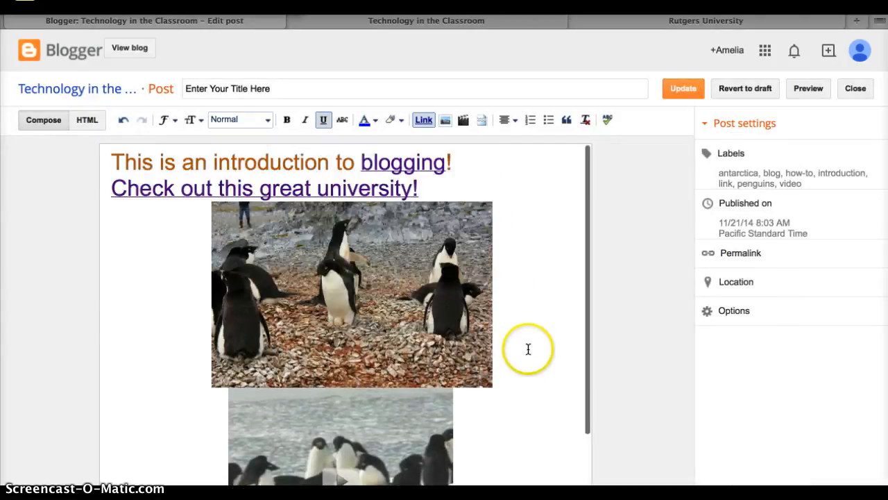
{"action": "left_click", "coordinate": [685, 89]}
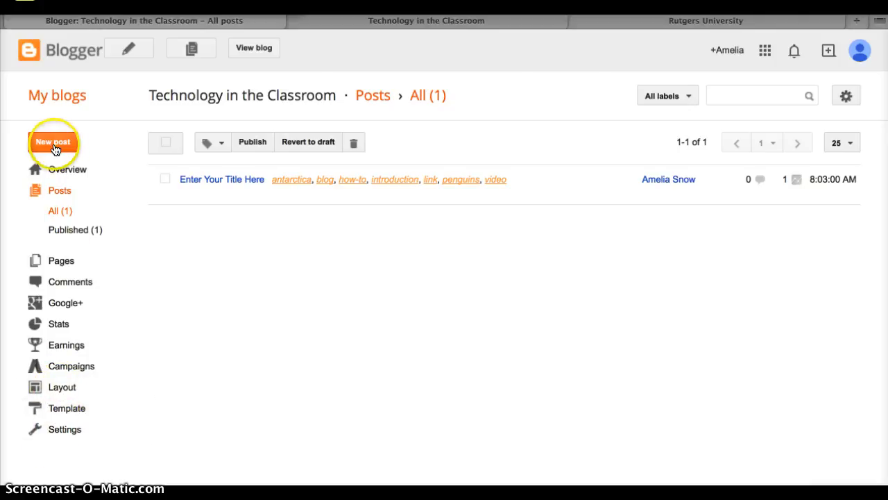
Step: Open the blog's layout, look through its gadget arrangement and save the arrangement
{"action": "left_click", "coordinate": [81, 389]}
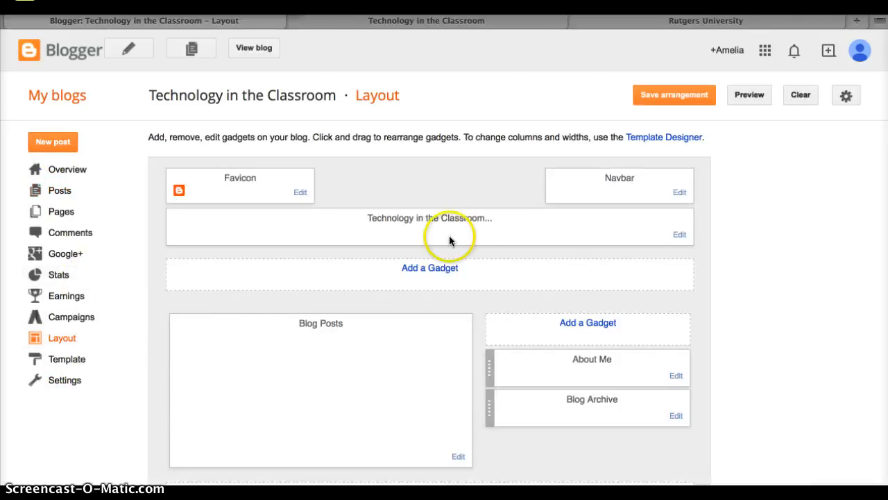
{"action": "scroll", "coordinate": [472, 235], "scroll_direction": "down", "scroll_amount": 3}
{"action": "scroll", "coordinate": [472, 239], "scroll_direction": "down", "scroll_amount": 1}
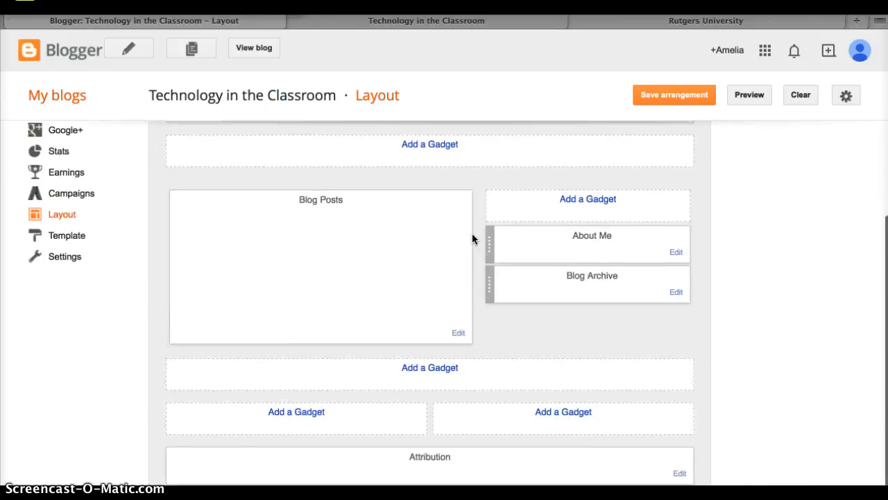
{"action": "scroll", "coordinate": [474, 264], "scroll_direction": "up", "scroll_amount": 4}
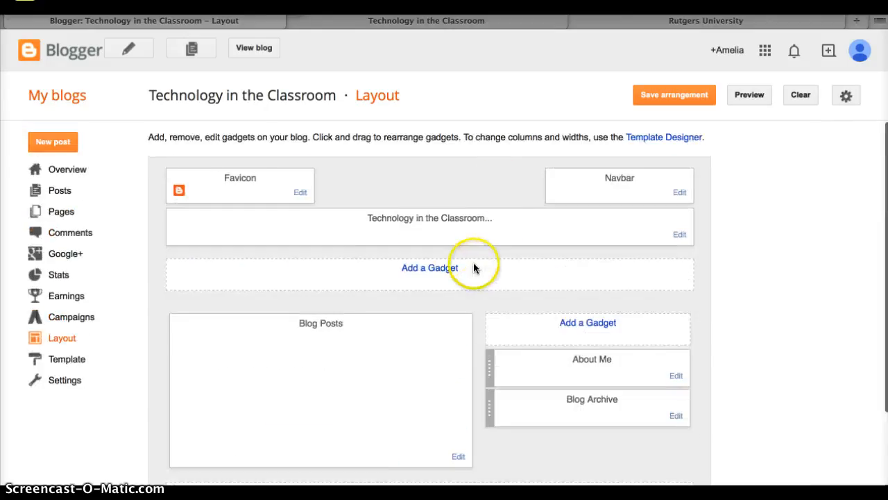
{"action": "left_click", "coordinate": [668, 95]}
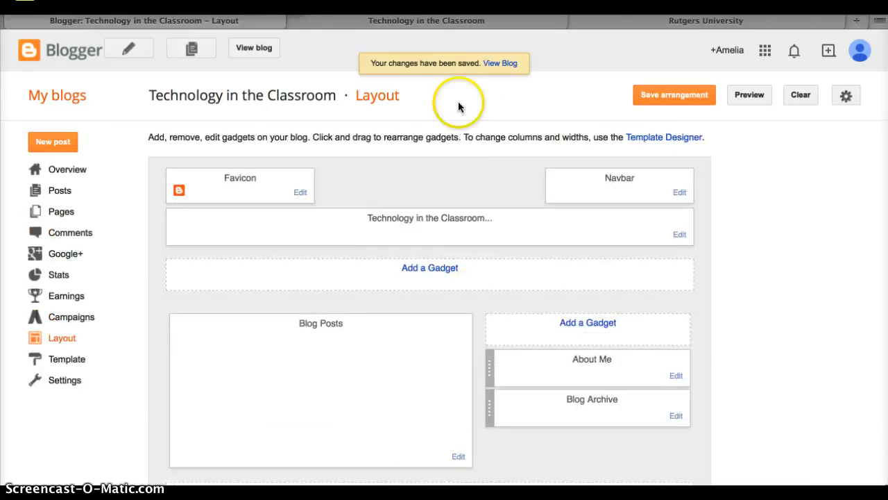
Step: Look at the blog's overview statistics and the actions and labels of the existing post in the posts list
{"action": "left_click", "coordinate": [86, 171]}
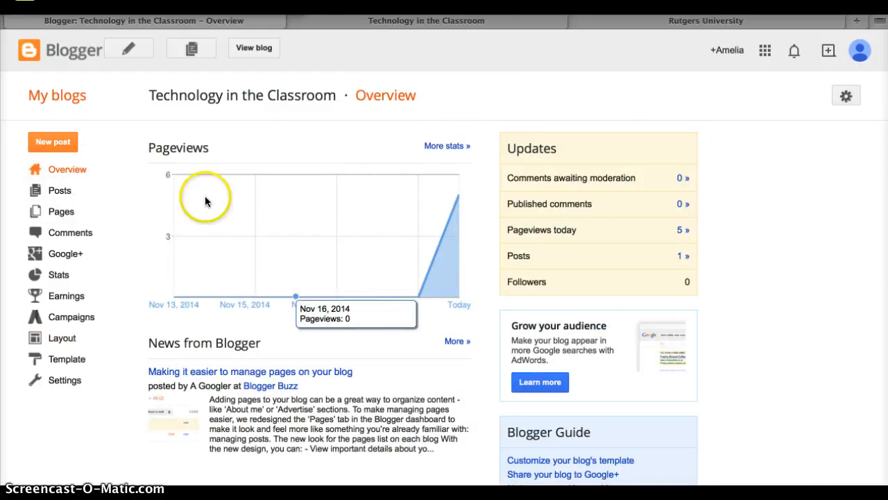
{"action": "left_click", "coordinate": [52, 191]}
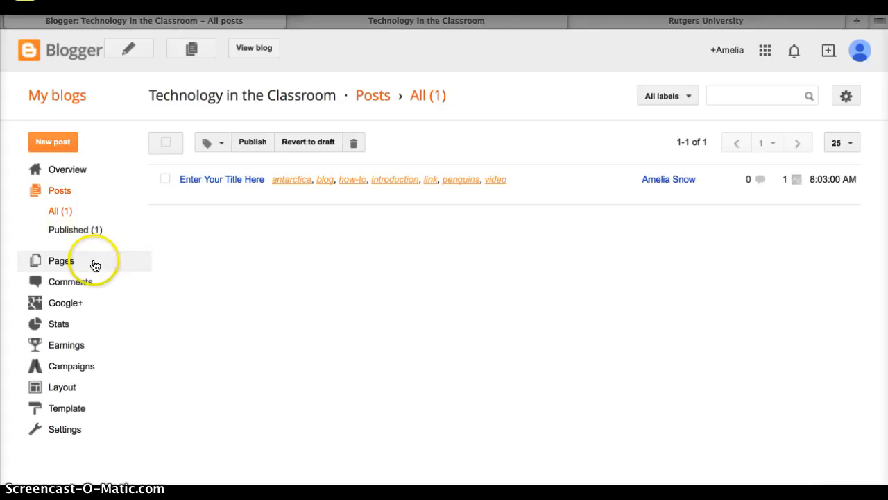
{"action": "mouse_move", "coordinate": [175, 199]}
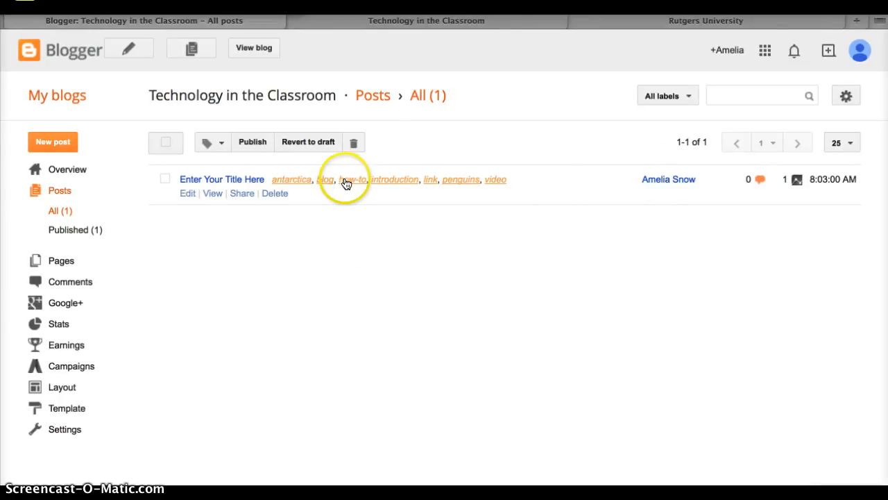
Step: Create a new post titled "We Understanding Blogging!" with the text "We now understand blogging thanks to this how to video!"
{"action": "left_click", "coordinate": [69, 142]}
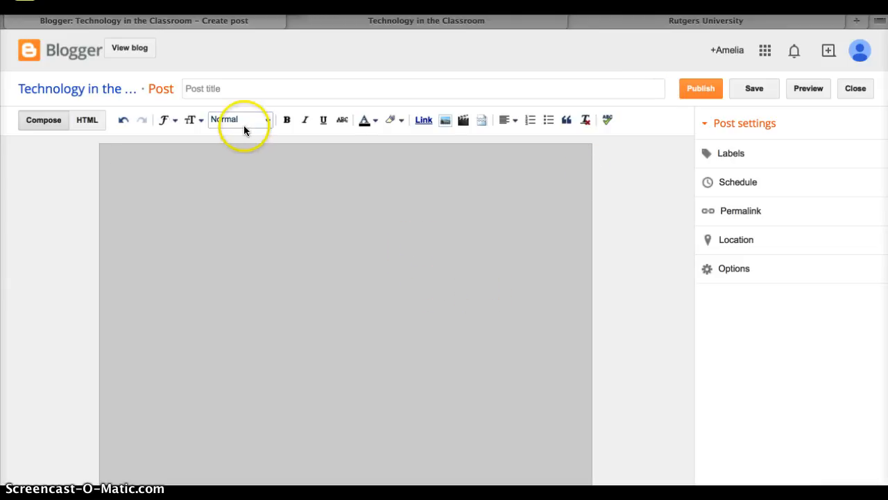
{"action": "left_click", "coordinate": [233, 79]}
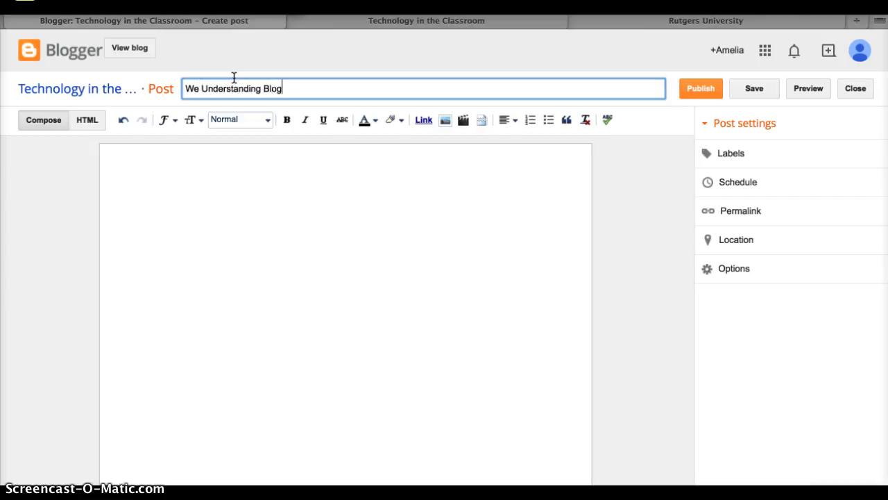
{"action": "key", "text": "Tab"}
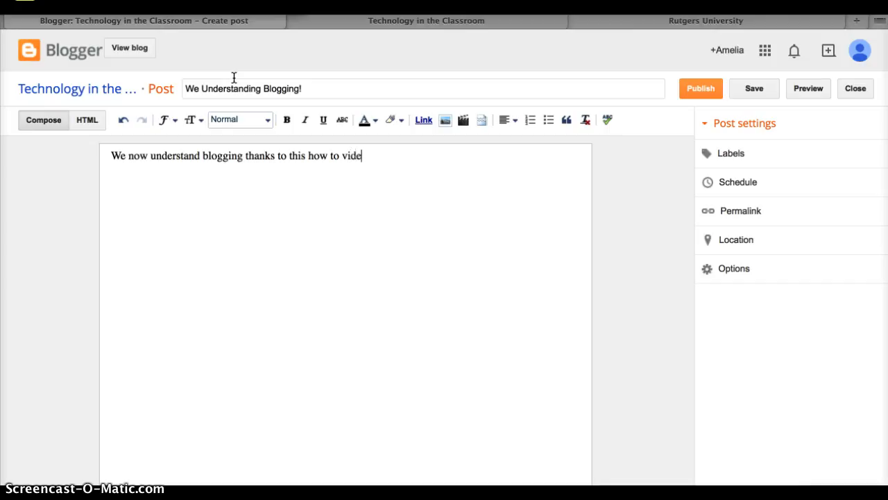
{"action": "left_click", "coordinate": [424, 120]}
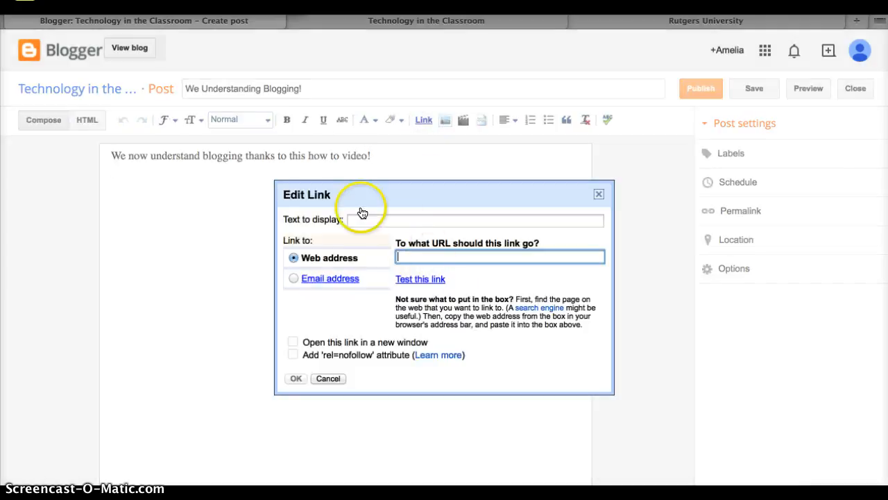
{"action": "left_click", "coordinate": [421, 219]}
{"action": "type", "text": "Blogging is"}
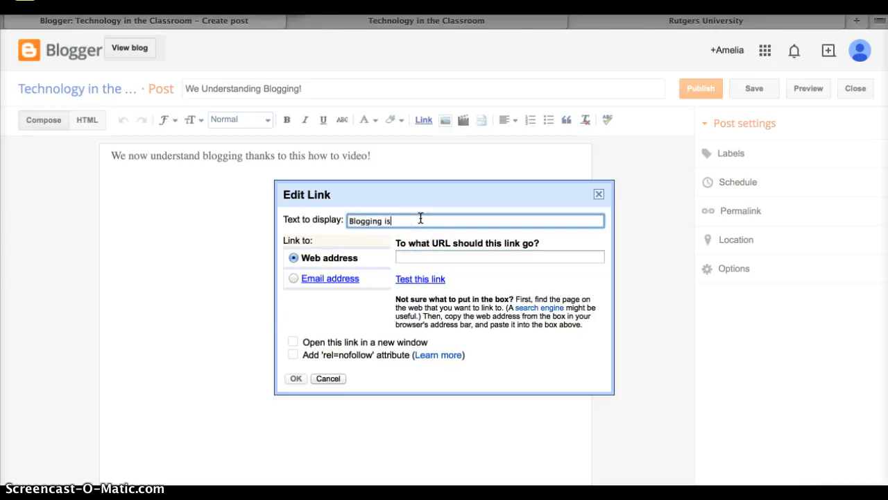
{"action": "type", "text": " fun"}
{"action": "left_click", "coordinate": [467, 258]}
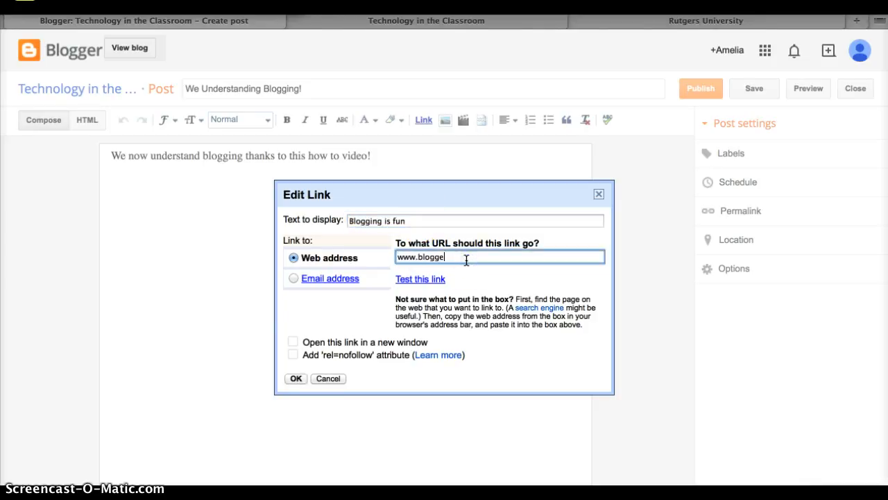
{"action": "left_click", "coordinate": [297, 378]}
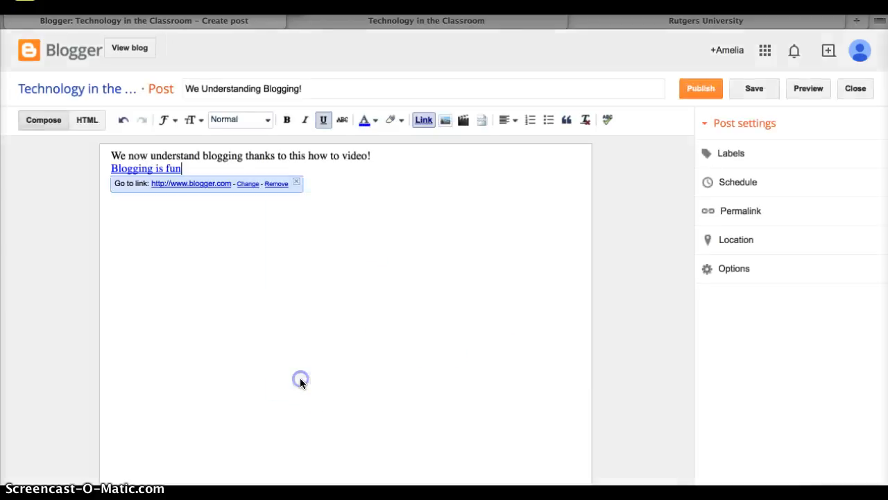
{"action": "left_click", "coordinate": [440, 169]}
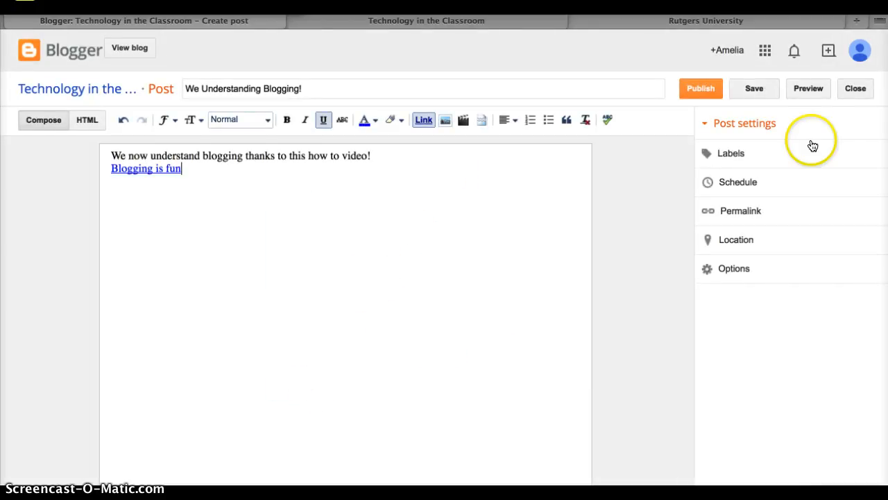
{"action": "left_click", "coordinate": [704, 88]}
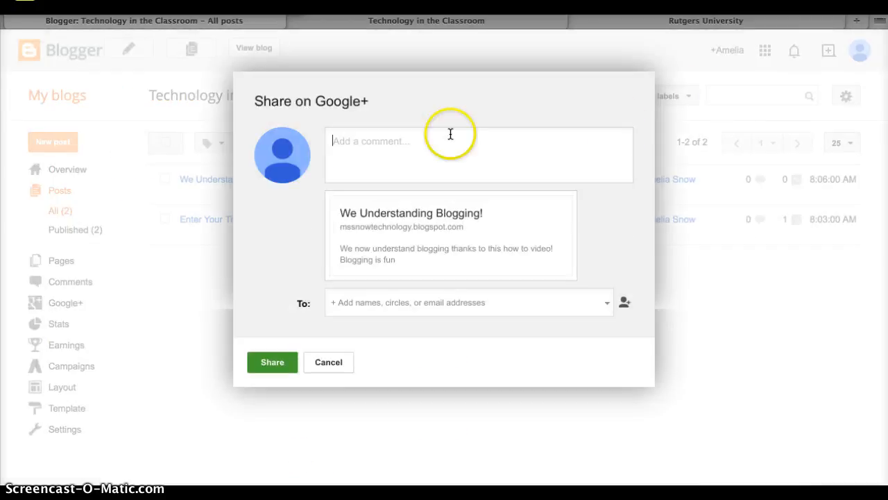
Step: Skip sharing the new post on Google+ and look through both posts, their media and labels on the live blog
{"action": "left_click", "coordinate": [328, 363]}
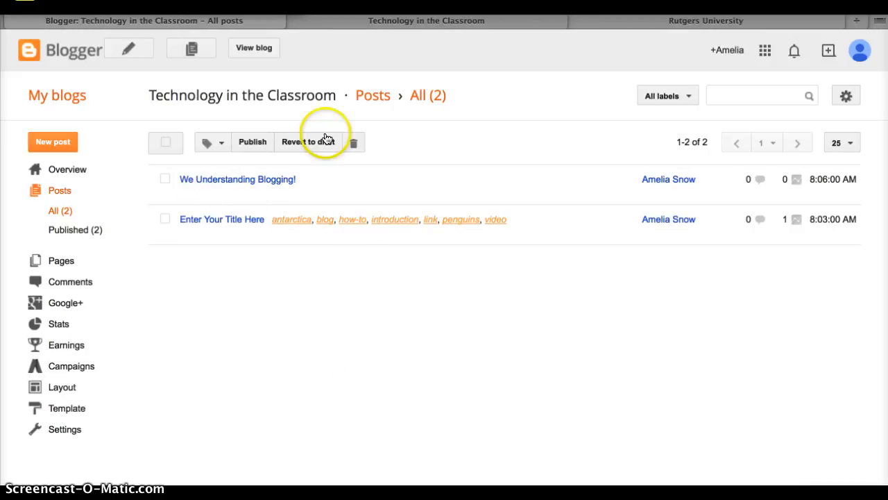
{"action": "left_click", "coordinate": [264, 48]}
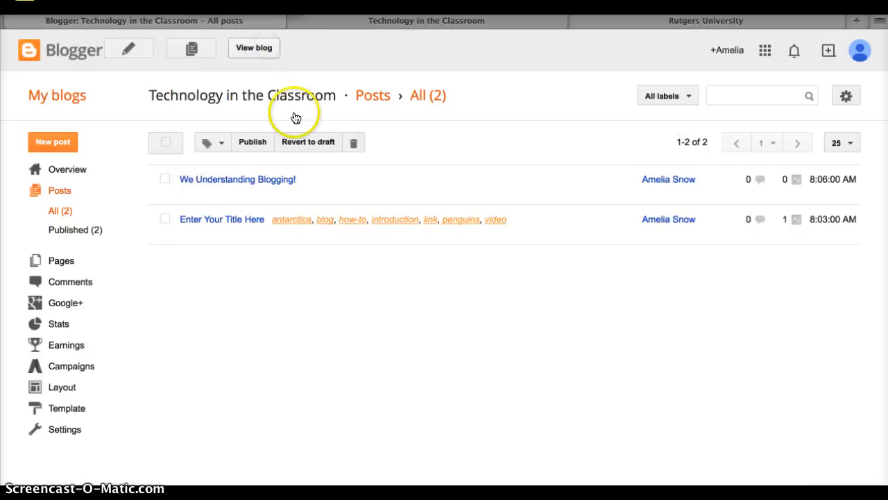
{"action": "scroll", "coordinate": [444, 256], "scroll_direction": "down", "scroll_amount": 3}
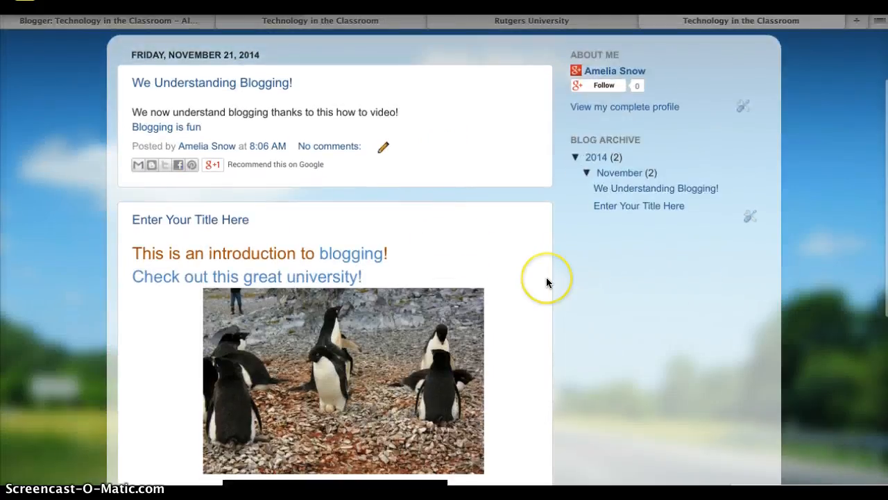
{"action": "scroll", "coordinate": [546, 277], "scroll_direction": "up", "scroll_amount": 3}
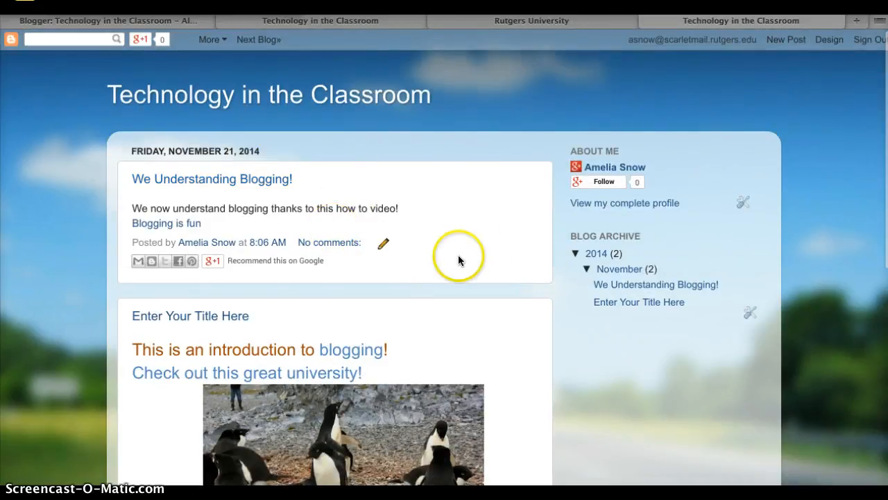
{"action": "scroll", "coordinate": [420, 362], "scroll_direction": "down", "scroll_amount": 5}
{"action": "scroll", "coordinate": [420, 357], "scroll_direction": "down", "scroll_amount": 2}
{"action": "scroll", "coordinate": [420, 357], "scroll_direction": "up", "scroll_amount": 7}
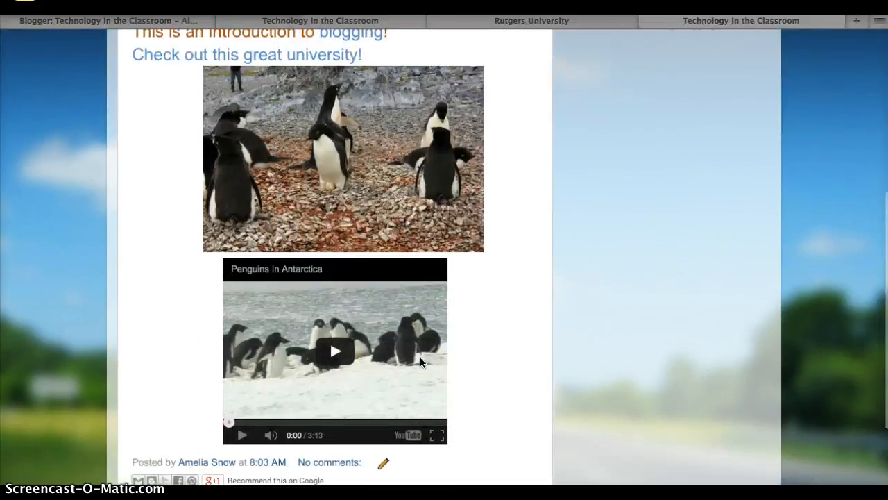
{"action": "scroll", "coordinate": [569, 349], "scroll_direction": "down", "scroll_amount": 1}
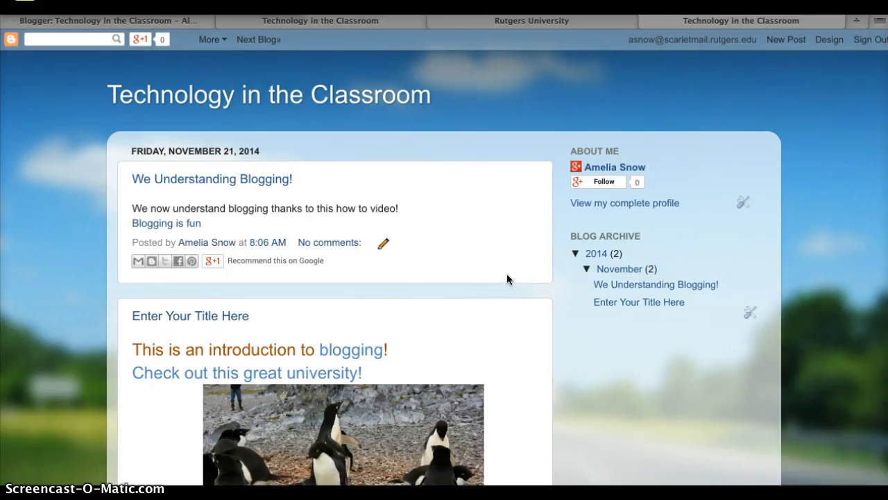
{"action": "scroll", "coordinate": [508, 277], "scroll_direction": "up", "scroll_amount": 1}
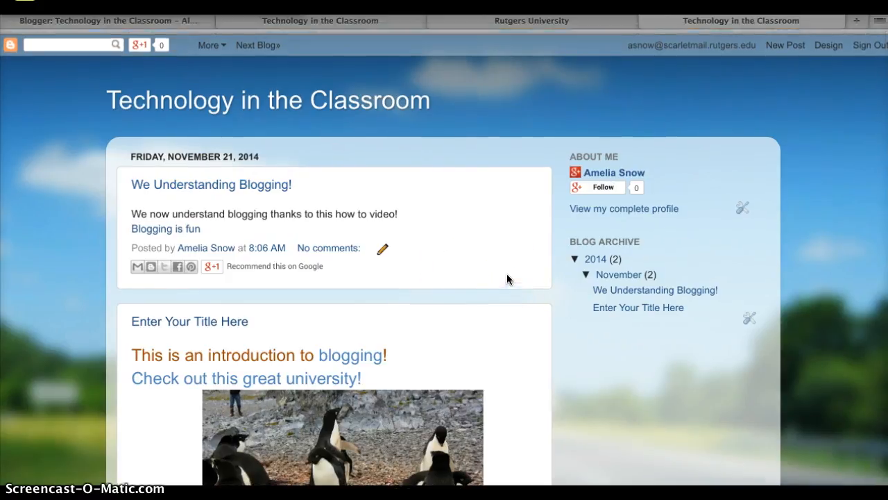
{"action": "scroll", "coordinate": [507, 275], "scroll_direction": "down", "scroll_amount": 6}
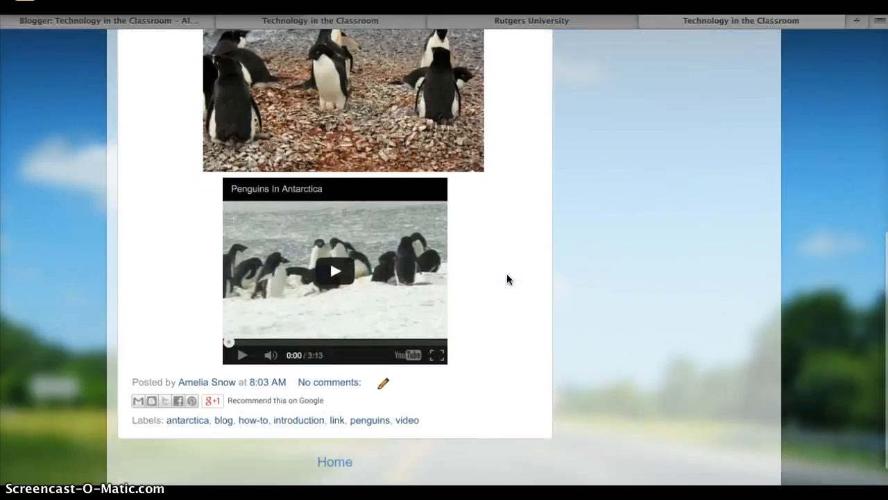
{"action": "scroll", "coordinate": [491, 296], "scroll_direction": "up", "scroll_amount": 5}
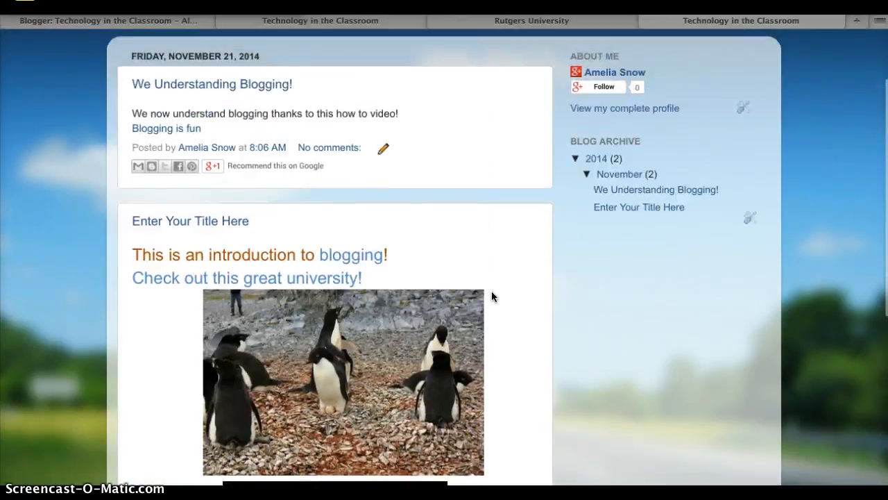
{"action": "scroll", "coordinate": [492, 296], "scroll_direction": "up", "scroll_amount": 1}
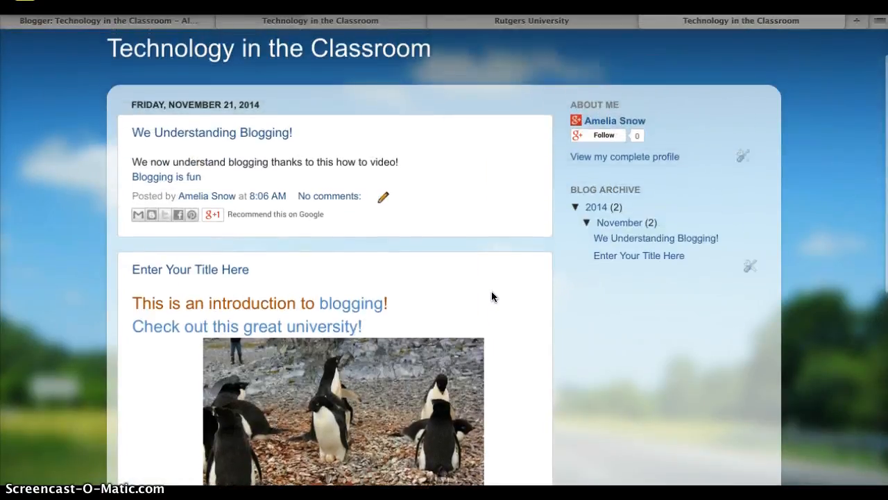
{"action": "scroll", "coordinate": [499, 225], "scroll_direction": "down", "scroll_amount": 2}
{"action": "scroll", "coordinate": [501, 231], "scroll_direction": "down", "scroll_amount": 1}
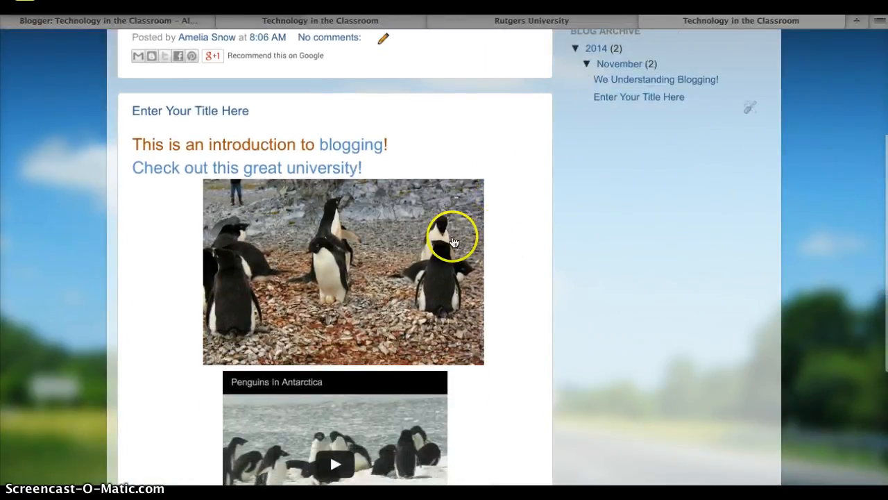
{"action": "scroll", "coordinate": [364, 256], "scroll_direction": "down", "scroll_amount": 3}
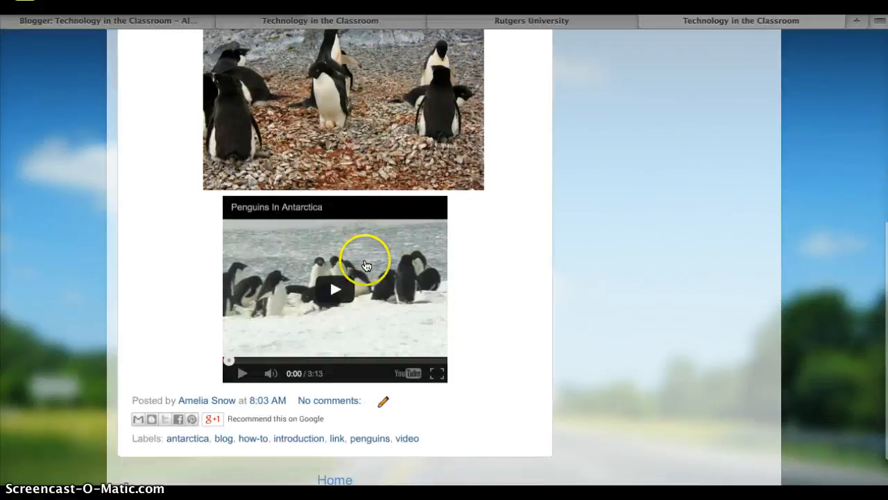
{"action": "scroll", "coordinate": [503, 346], "scroll_direction": "down", "scroll_amount": 1}
{"action": "scroll", "coordinate": [504, 343], "scroll_direction": "down", "scroll_amount": 1}
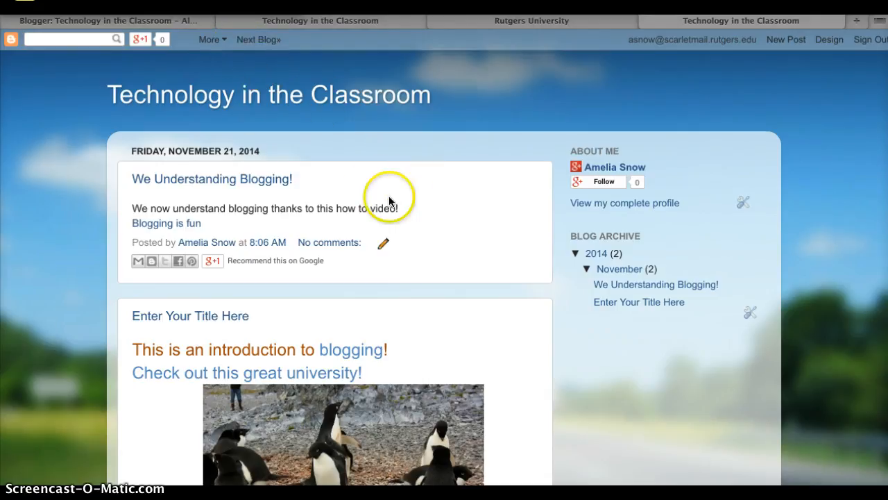
Step: Return to the blog's posts list and delete the post "We Understanding Blogging!"
{"action": "left_click", "coordinate": [171, 22]}
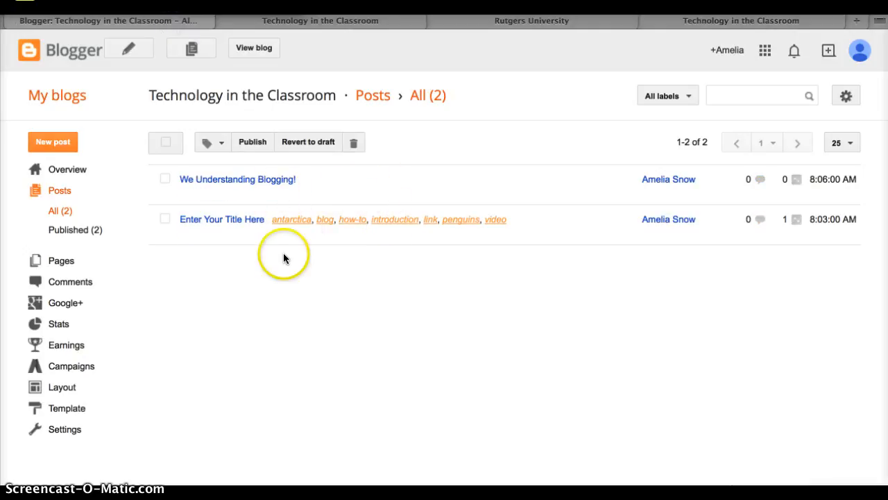
{"action": "mouse_move", "coordinate": [287, 195]}
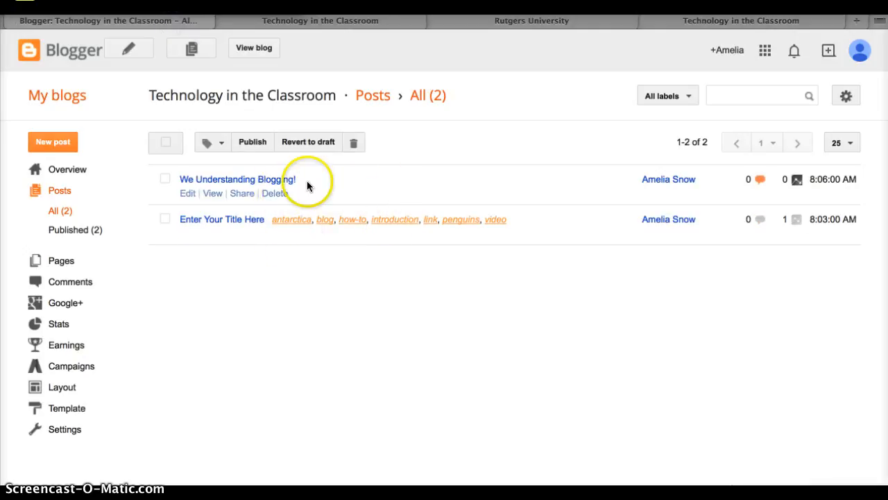
{"action": "left_click", "coordinate": [277, 197]}
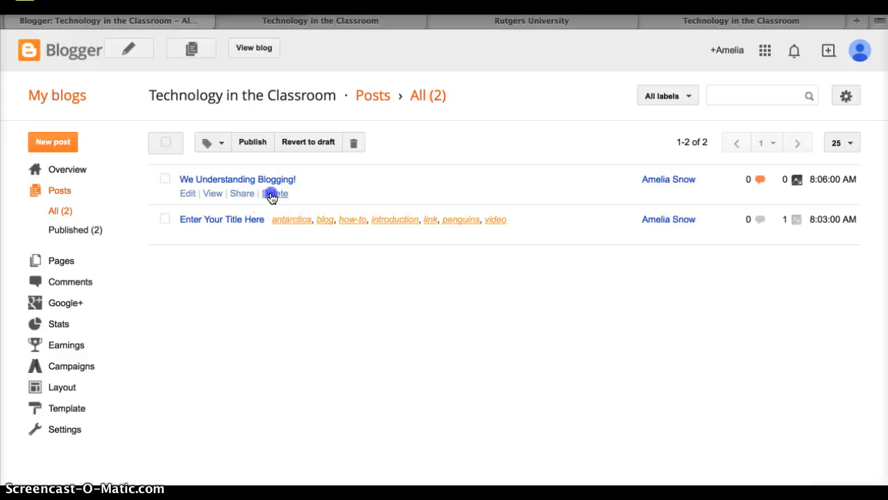
{"action": "left_click", "coordinate": [541, 162]}
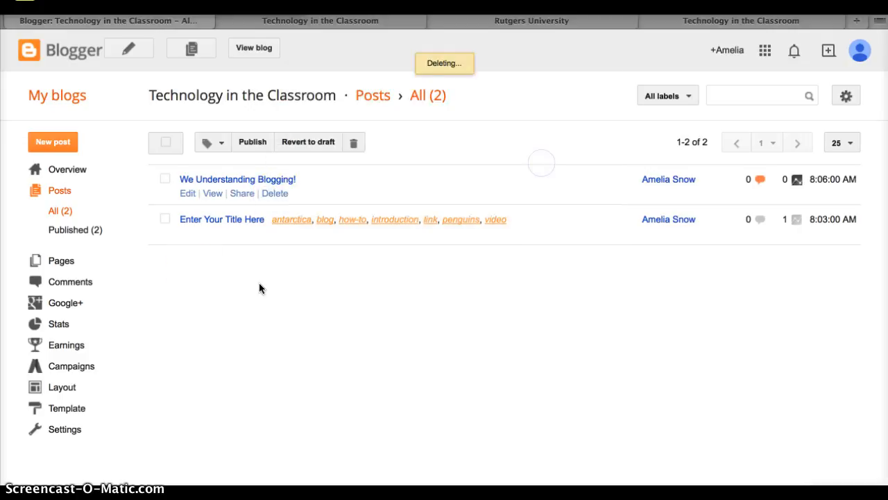